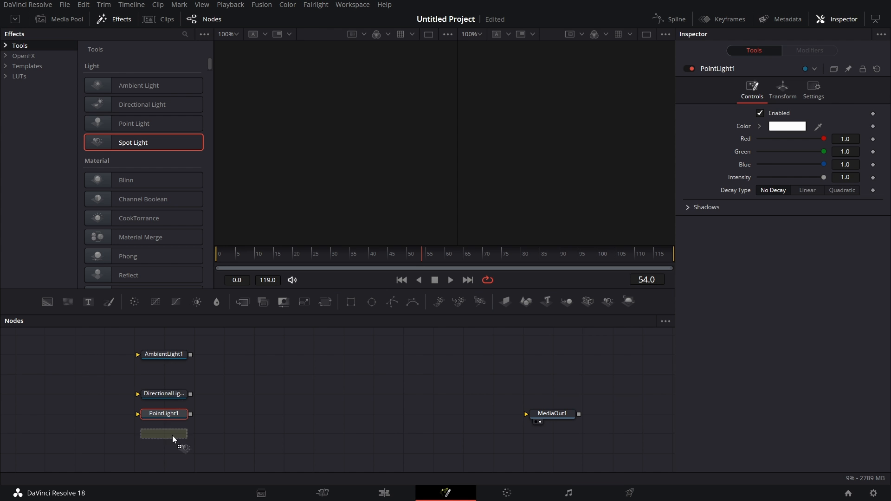
Step: Line up the ambient light node above the other three light nodes and add a Shape3D node beside the column
left_click_drag(165, 357, 164, 379)
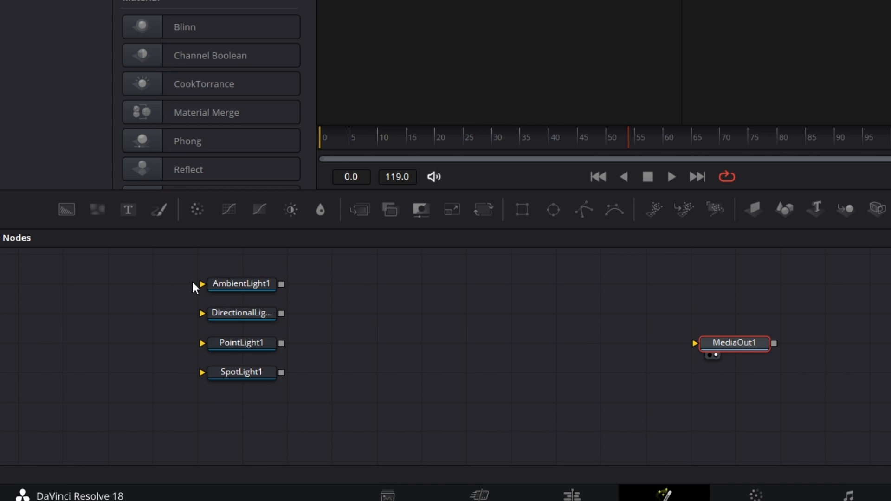
left_click(231, 293)
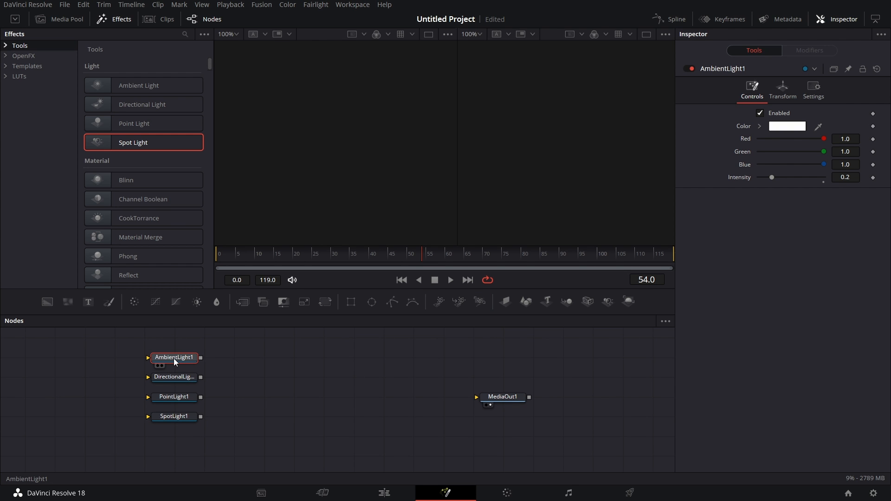
left_click_drag(546, 301, 504, 347)
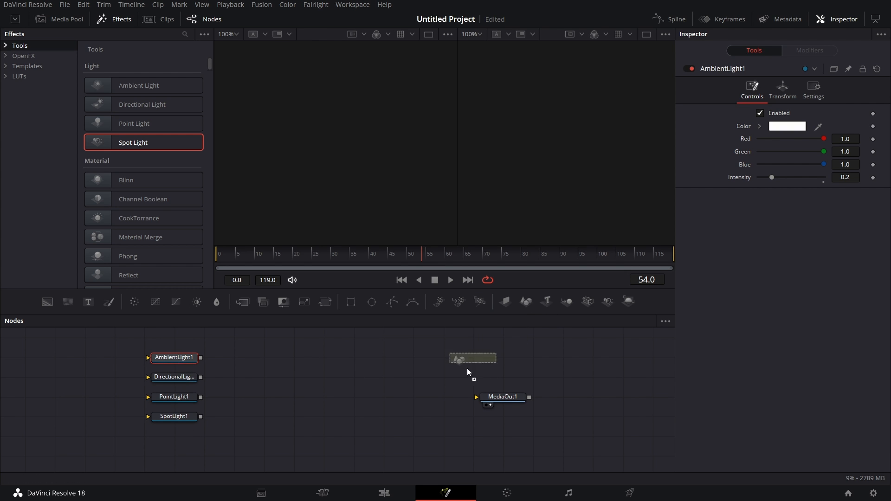
left_click_drag(253, 402, 252, 402)
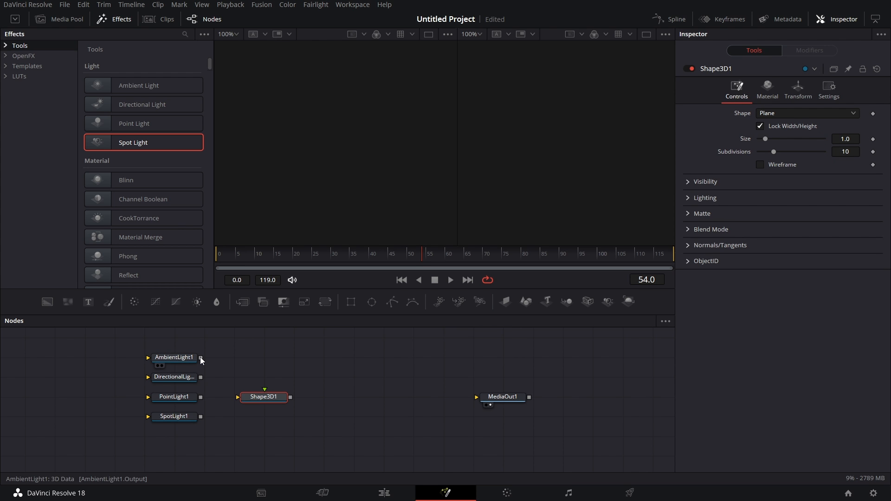
Step: Append a Merge3D node to Shape3D and connect the ambient light to it, placing the light above the merge
left_click_drag(567, 303, 326, 399)
left_click_drag(201, 357, 168, 364)
left_click_drag(238, 361, 319, 397)
Step: Display Merge3D in a single viewer and change the Shape3D node's shape to Cube
key("2")
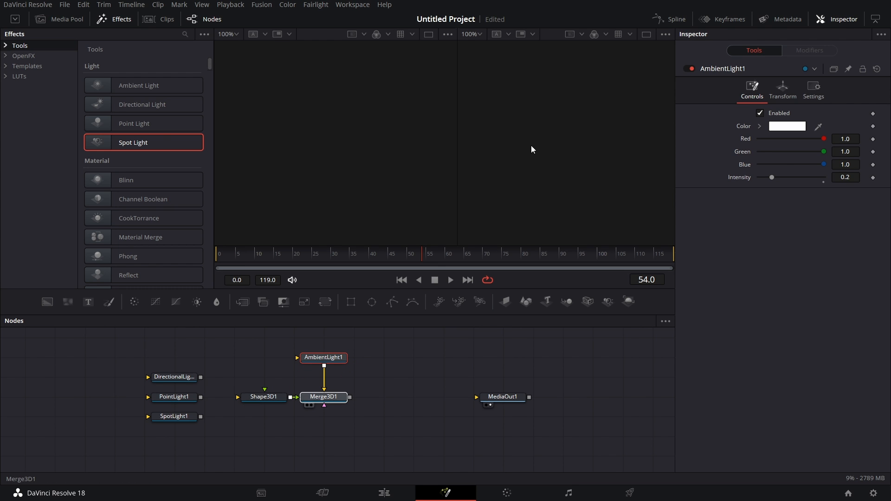
left_click(662, 35)
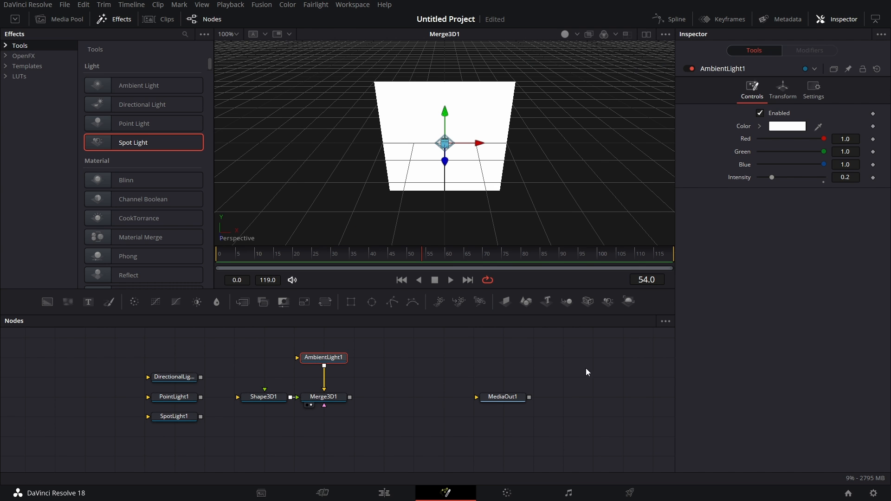
left_click(262, 399)
left_click(810, 113)
left_click(796, 139)
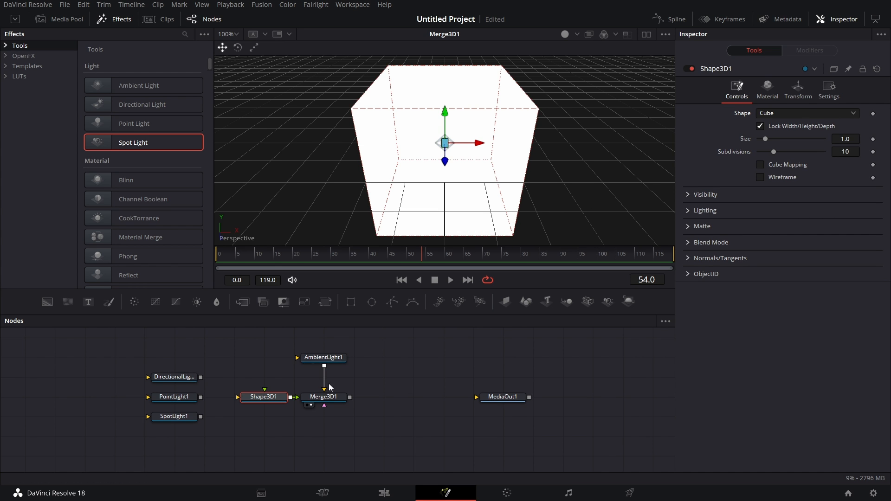
Step: Append a Renderer3D node to Merge3D with lighting enabled and display it in the viewer
left_click_drag(629, 300, 384, 402)
left_click(760, 235)
left_click_drag(389, 397, 507, 206)
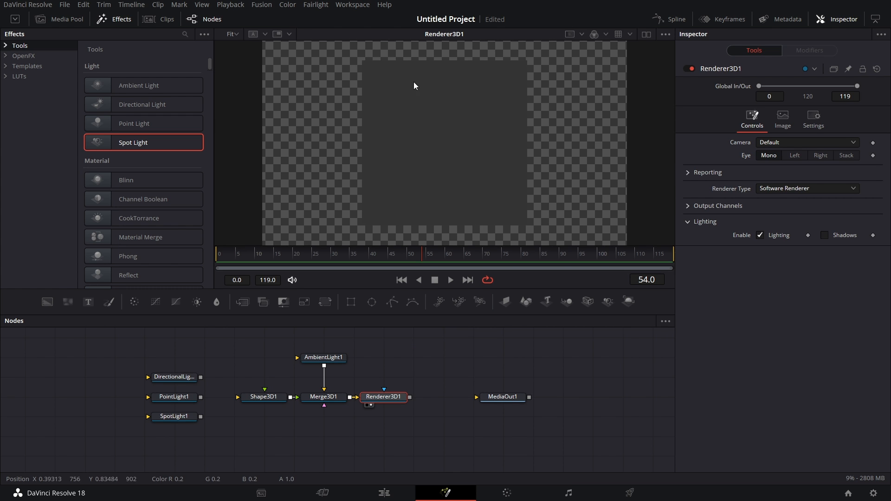
Step: Rotate the cube to about 26.1 in X and 33.9 in Y
left_click(270, 399)
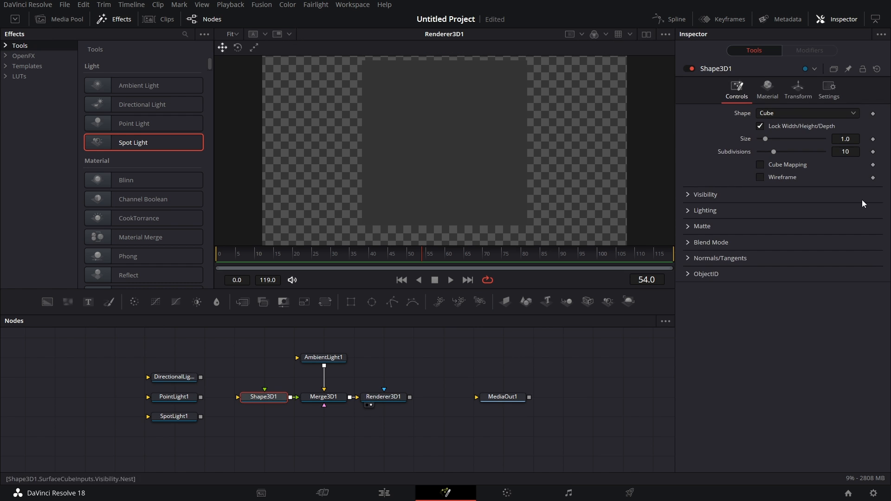
left_click(799, 88)
left_click_drag(780, 206, 803, 195)
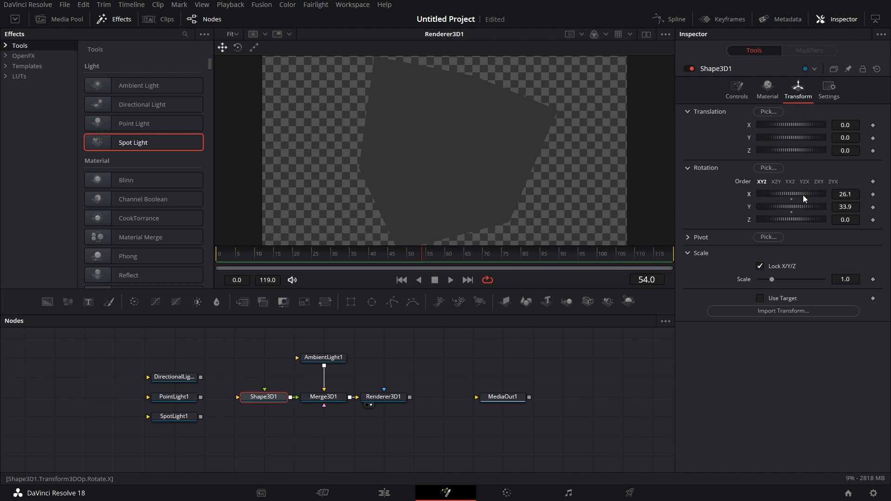
Step: Color the ambient light pink (red 1.0, green about 0.067, blue about 0.722) and lower its intensity to about 0.126
left_click(323, 358)
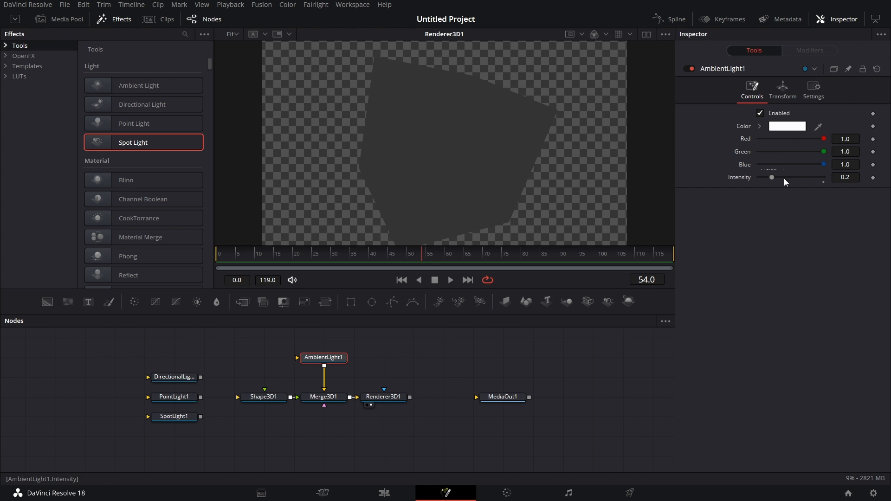
mouse_move(772, 177)
left_mouse_down()
mouse_move(805, 177)
mouse_move(750, 182)
mouse_move(771, 182)
left_mouse_up()
left_click(786, 130)
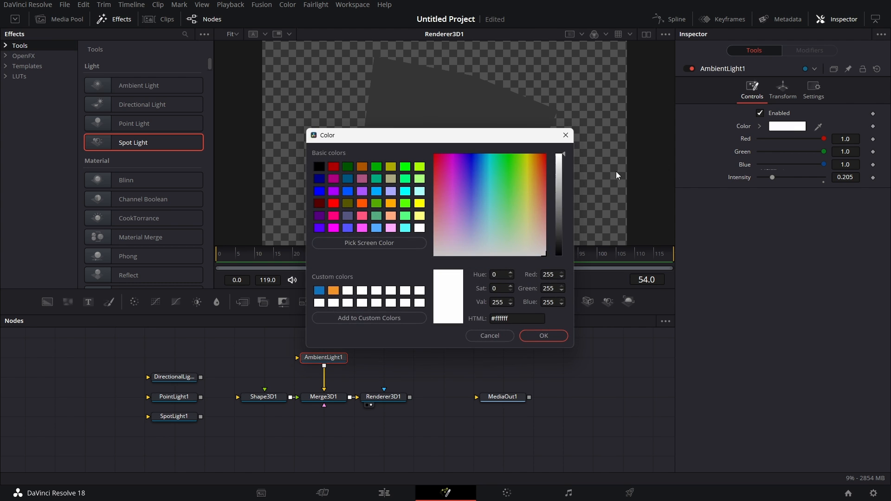
left_click(458, 166)
left_click(543, 330)
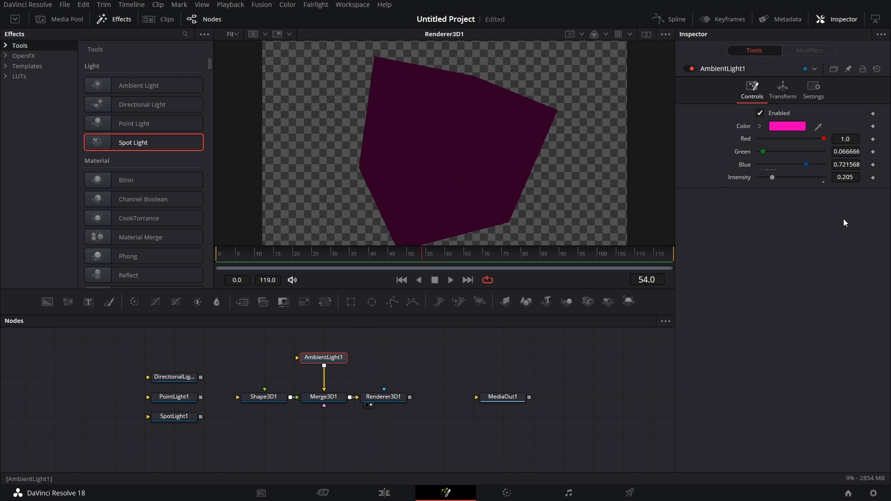
mouse_move(771, 175)
left_mouse_down()
mouse_move(817, 176)
mouse_move(764, 180)
left_mouse_up()
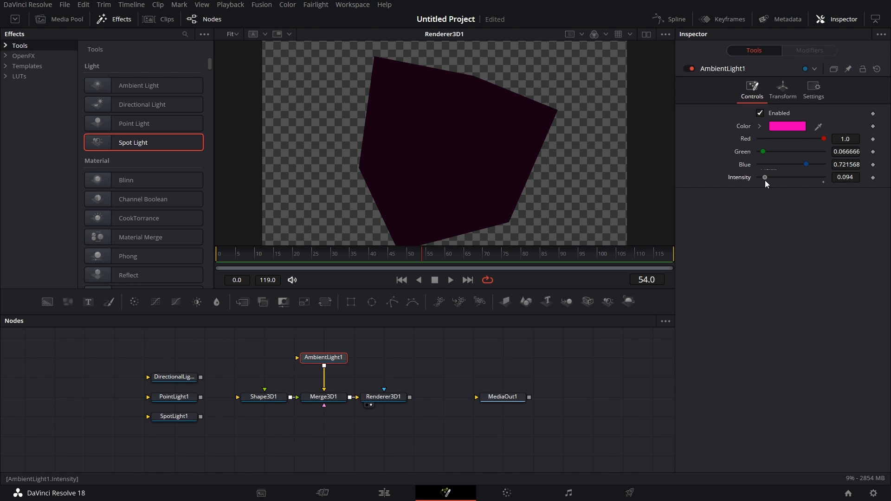
Step: Translate the ambient light to about X -0.957, Y 0.87, Z 1.45 and return to its color and intensity settings
left_click(787, 90)
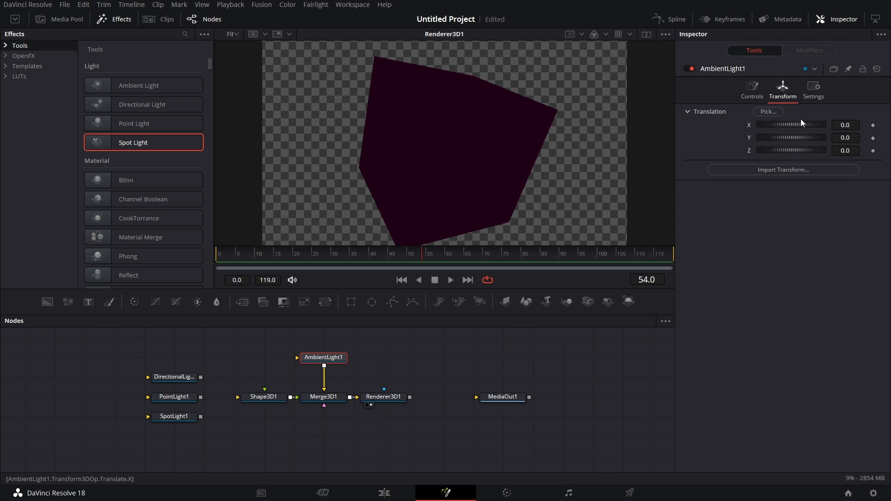
left_click_drag(784, 126, 795, 150)
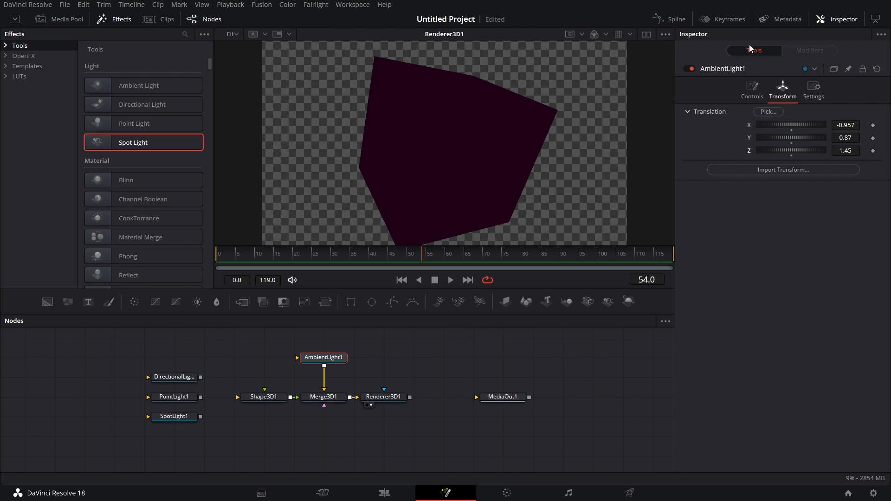
left_click(751, 89)
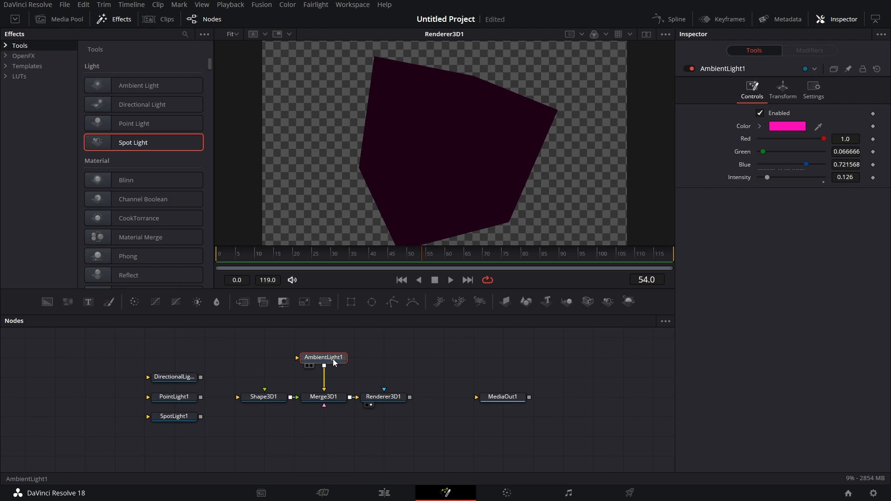
Step: Replace the ambient light with the directional light as Merge3D's light input and look over its shadow settings
left_click_drag(332, 358, 184, 358)
left_click_drag(302, 383, 318, 395)
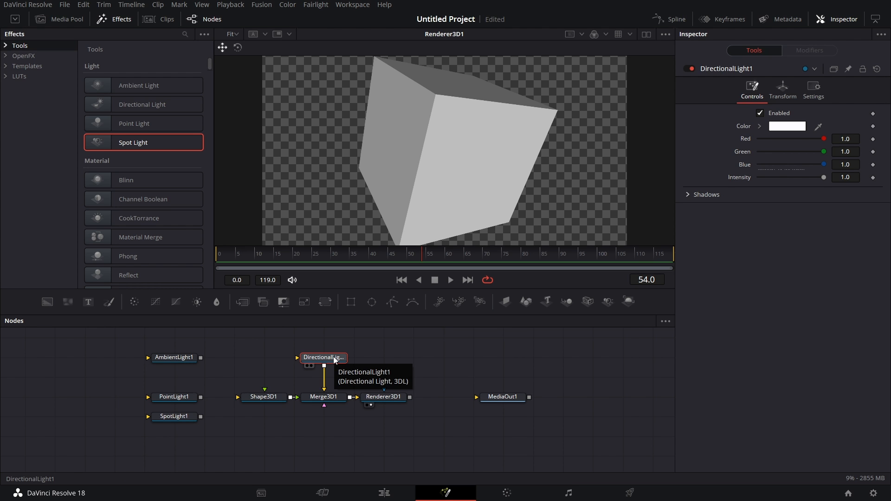
left_click(687, 195)
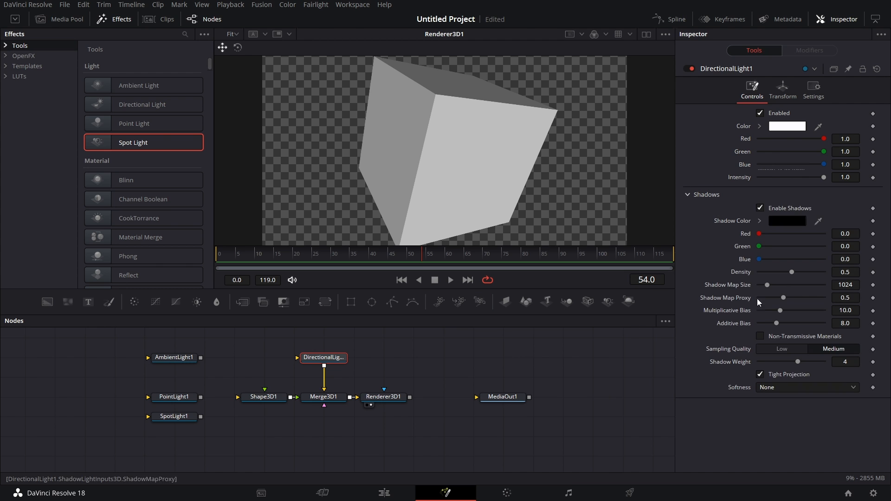
left_click(686, 193)
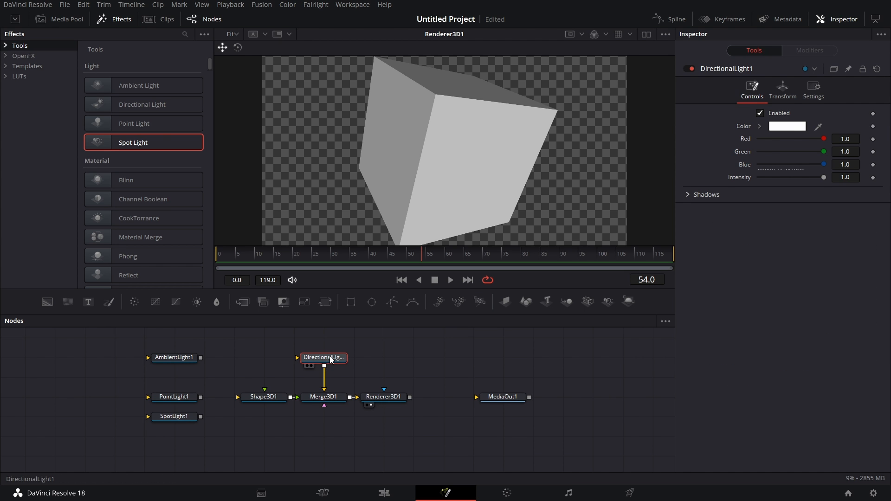
Step: Color the directional light magenta (red 1.0, green about 0.11, blue about 0.851)
left_click(792, 129)
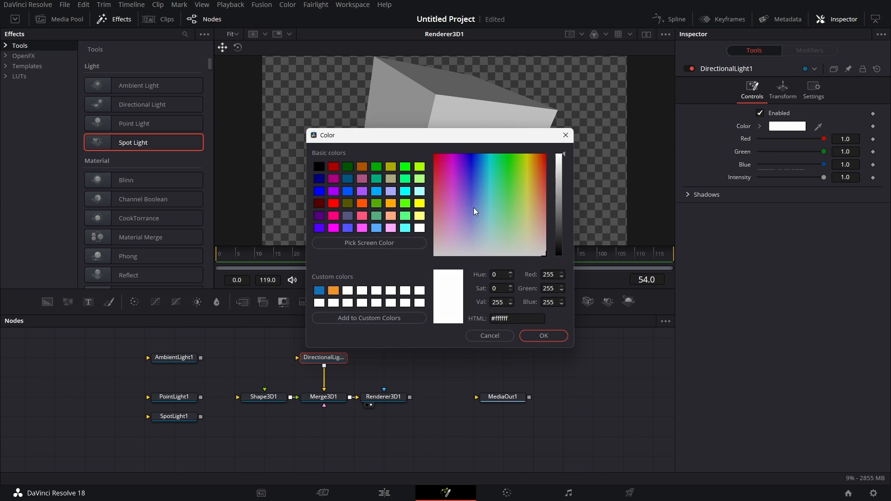
left_click(449, 165)
left_click(522, 334)
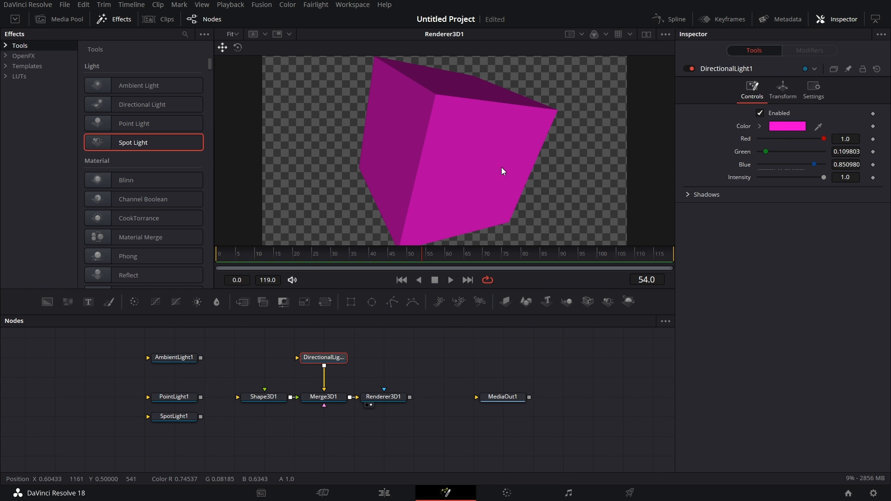
Step: Translate the directional light to about X -0.464, Y 2.203, Z -8.55 and rotate it to X 39.1, Z 65.2
left_click(782, 89)
left_click_drag(764, 126, 757, 150)
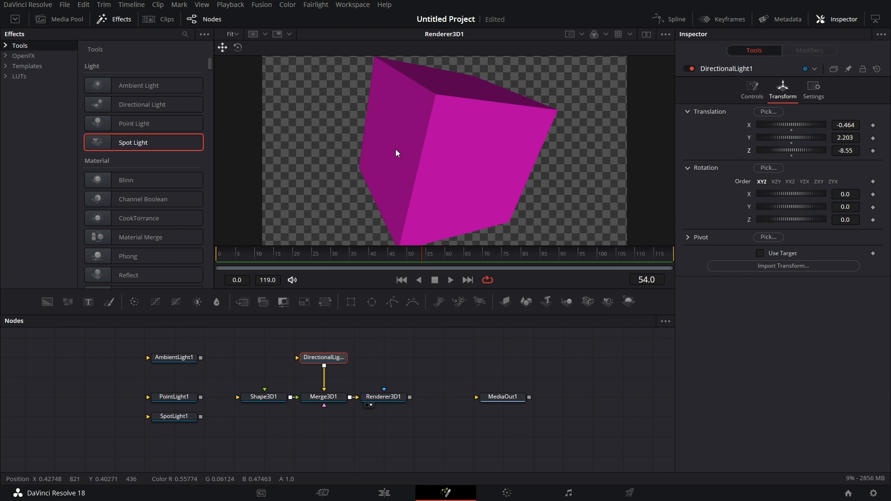
mouse_move(782, 193)
left_mouse_down()
mouse_move(800, 194)
mouse_move(777, 193)
mouse_move(800, 206)
mouse_move(780, 207)
mouse_move(792, 221)
mouse_move(808, 220)
mouse_move(799, 220)
left_mouse_up()
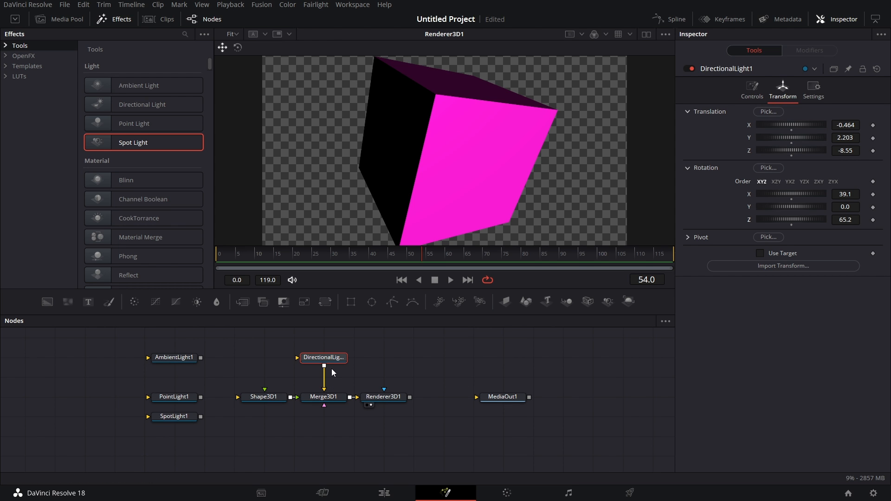
Step: Park the directional light node back below the ambient light node and display Merge3D at 25% zoom
left_click_drag(334, 358, 186, 378)
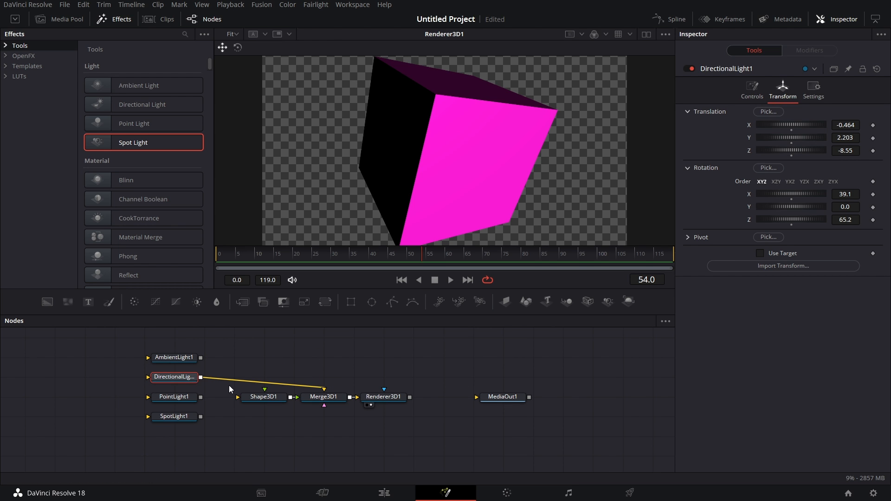
left_click_drag(329, 397, 433, 187)
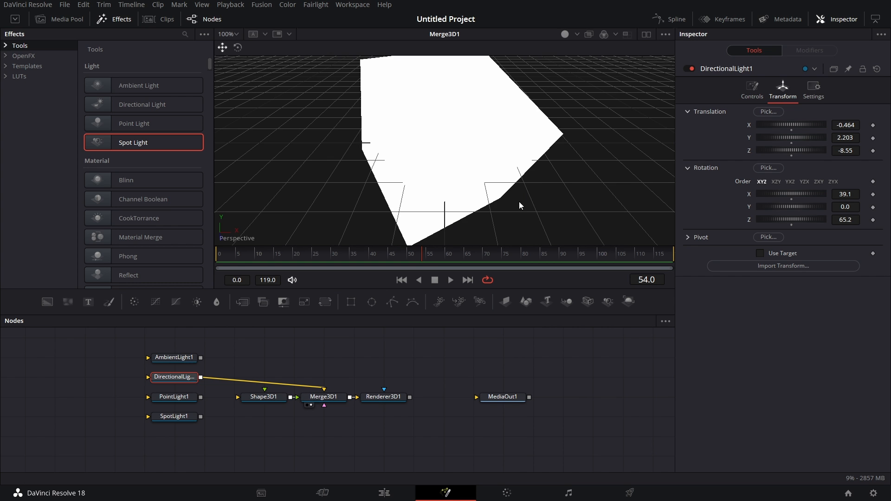
left_click(229, 34)
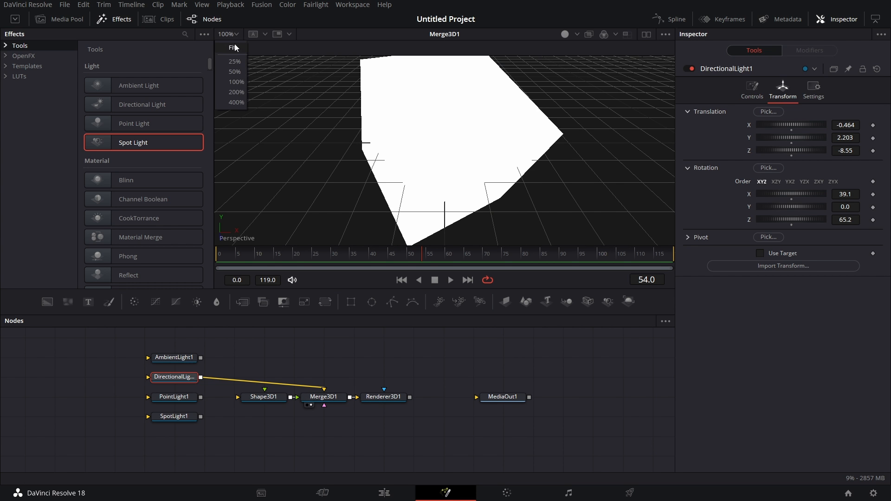
left_click(234, 61)
Step: Position the directional light beside the cube at about X -2.318, Y 1.071, Z 2.325 and set its X rotation to about -49.6
left_click_drag(461, 163, 561, 148)
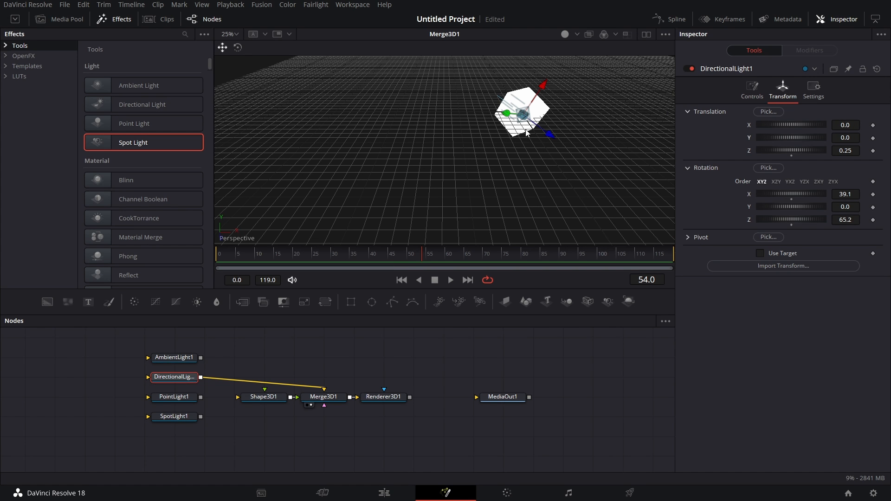
left_click_drag(563, 133, 299, 154)
left_click_drag(375, 151, 419, 162)
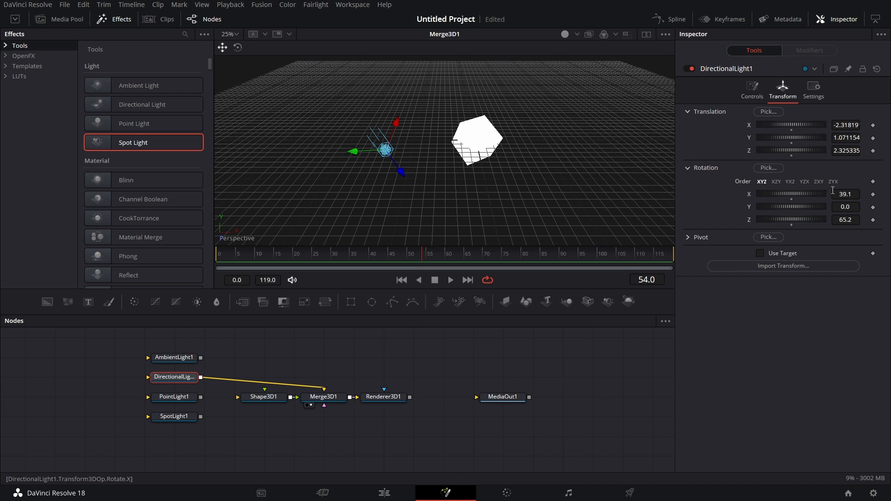
left_click_drag(798, 194, 803, 193)
left_click_drag(793, 194, 781, 192)
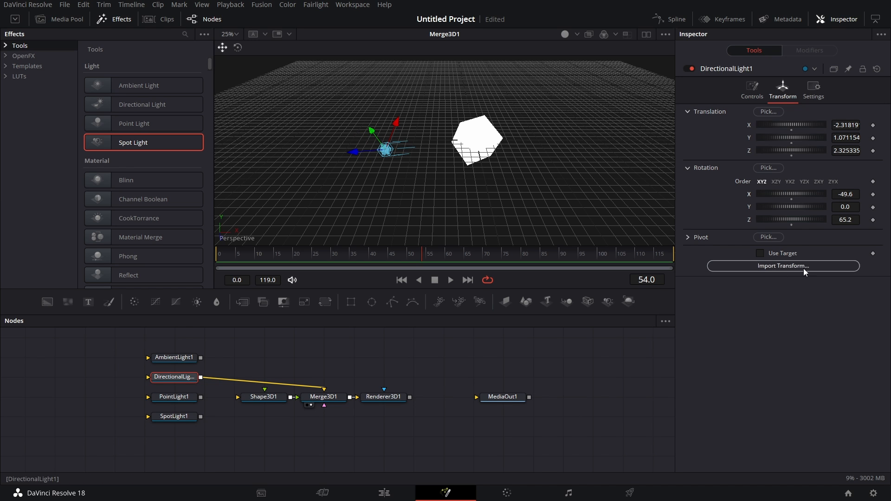
Step: Disconnect the directional light from Merge3D and show Merge3D and Renderer3D side by side in two viewers with the effects library hidden
left_click_drag(323, 388, 300, 454)
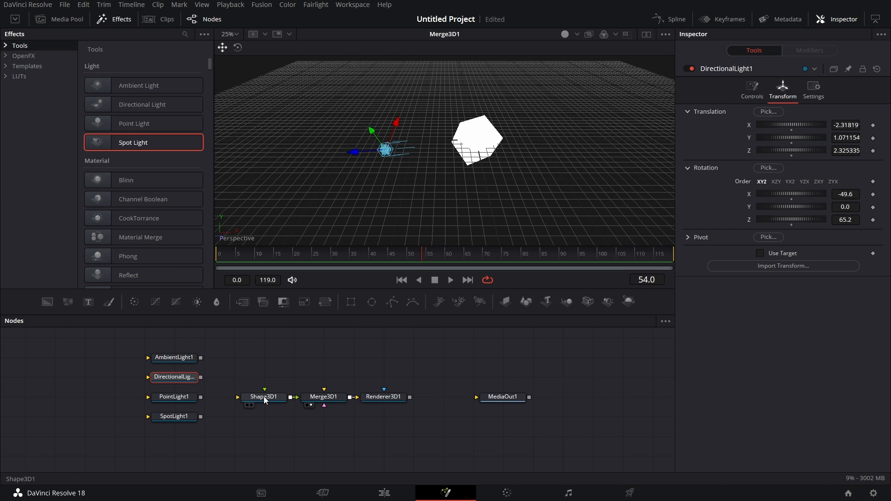
left_click(646, 33)
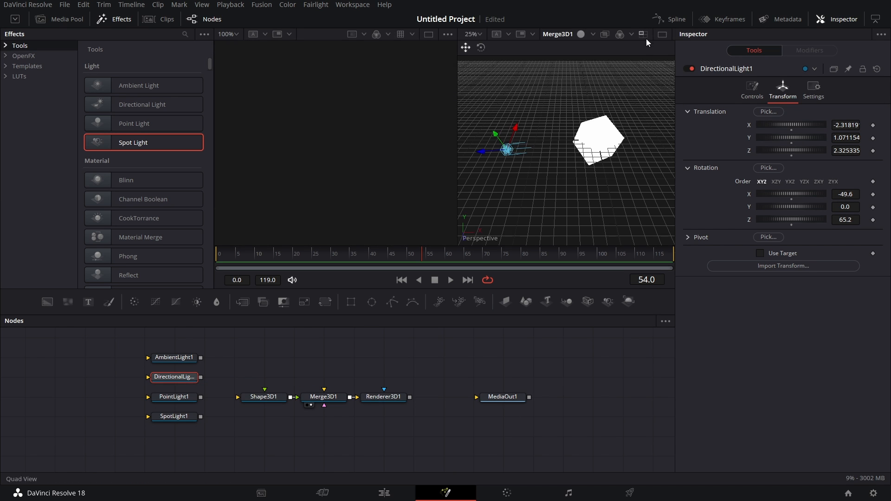
left_click(118, 21)
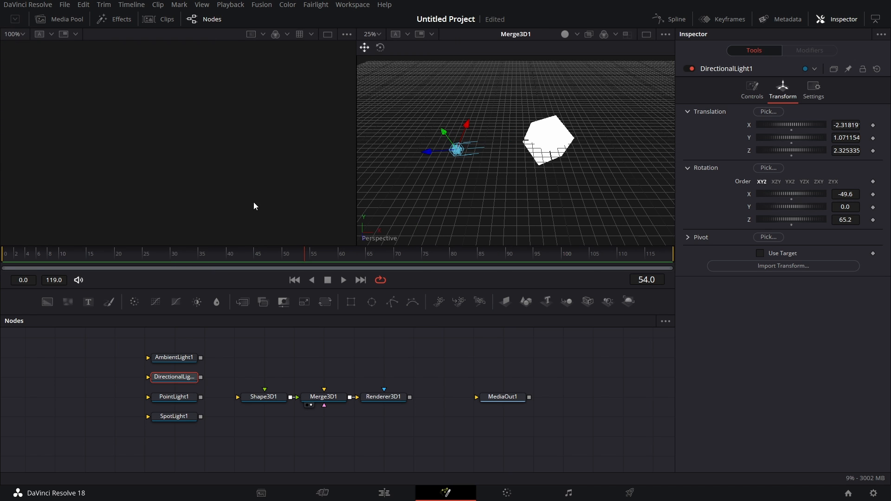
left_click_drag(398, 397, 525, 172)
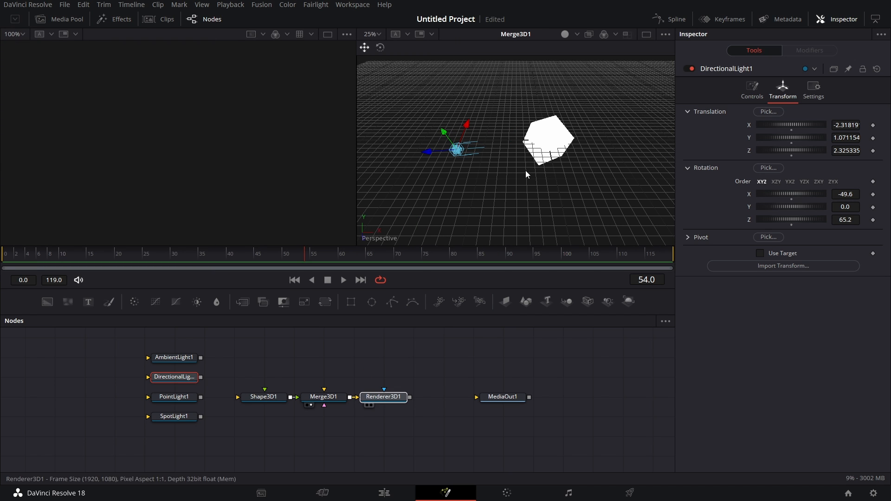
left_click_drag(332, 399, 171, 157)
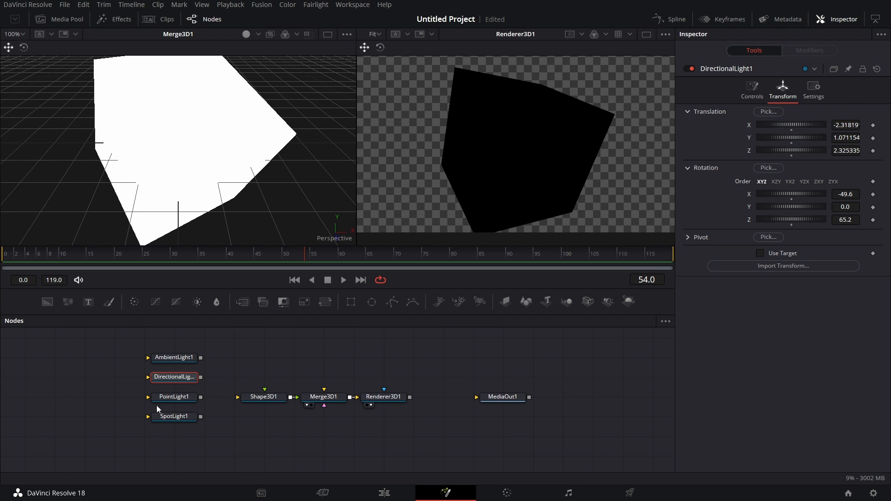
Step: Connect the point light to Merge3D and set its color to cyan #1afff0
left_click_drag(200, 397, 324, 405)
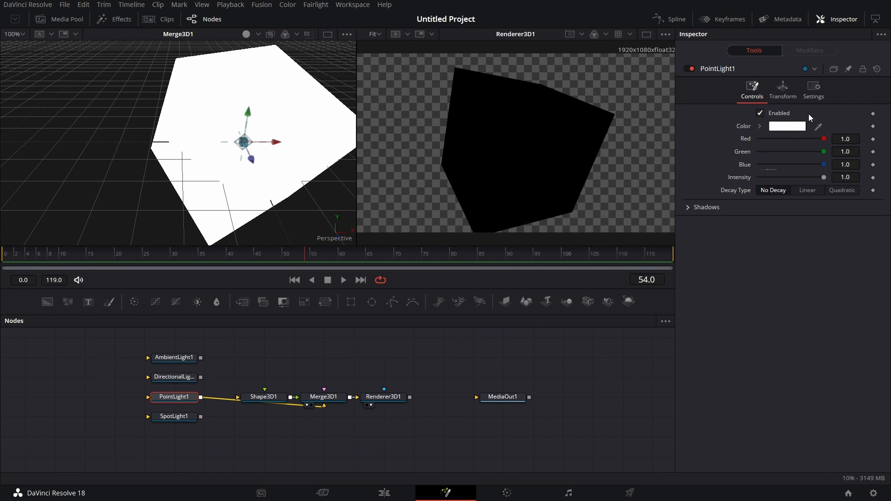
left_click(793, 130)
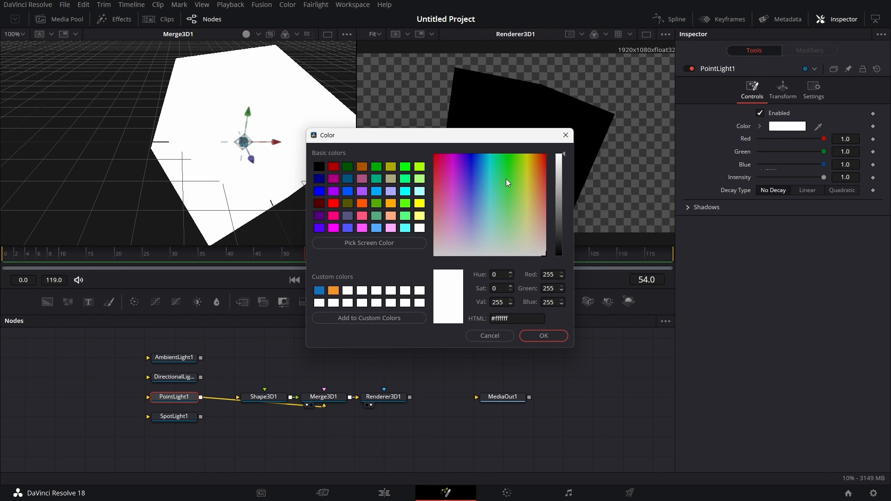
left_click(491, 165)
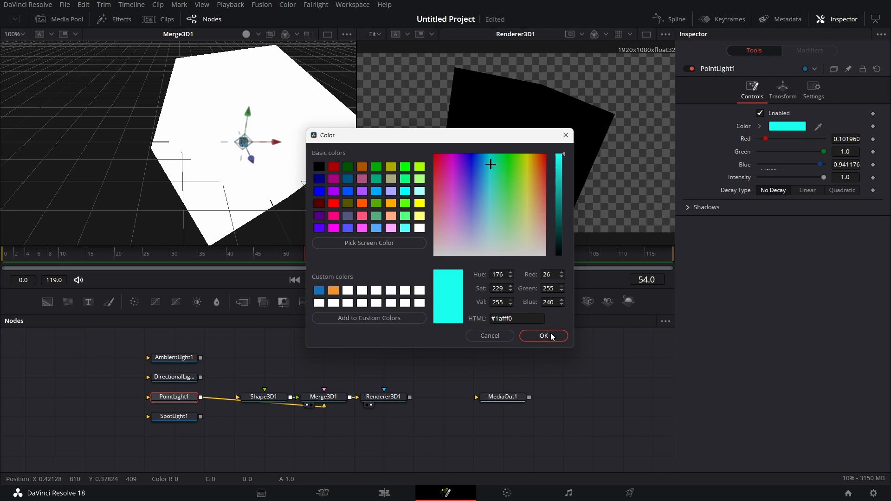
left_click(543, 336)
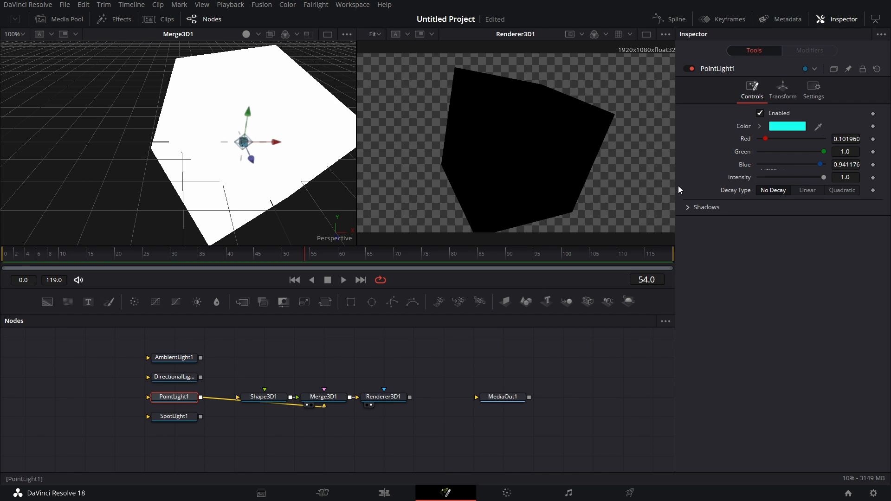
Step: Move the point light to about X -1.594 and set its decay type to Linear with a decay rate of 1.0
left_click(782, 89)
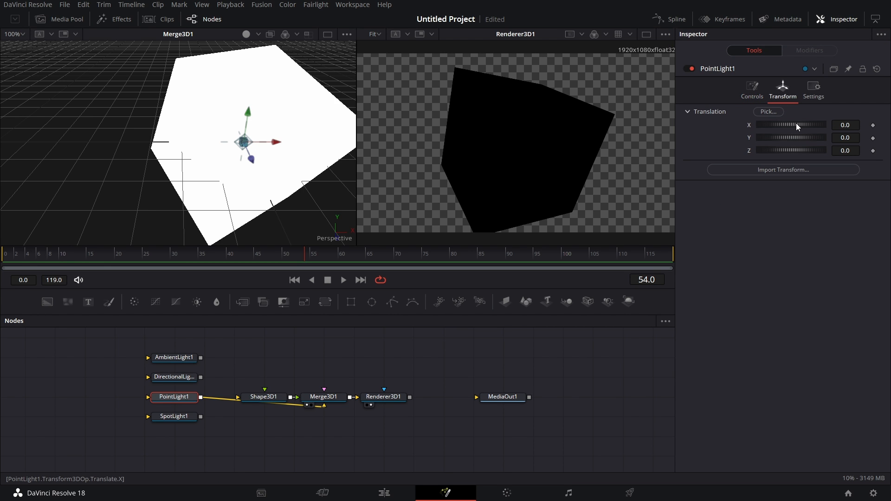
left_click_drag(796, 124, 768, 122)
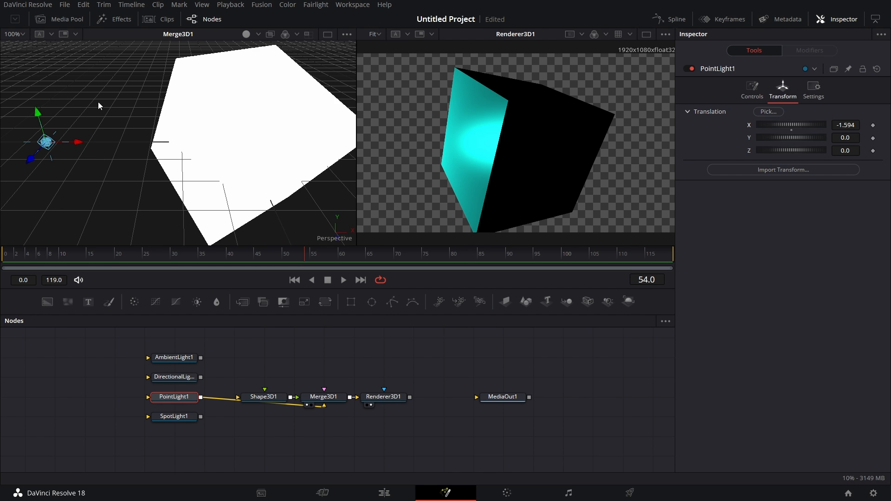
left_click(748, 91)
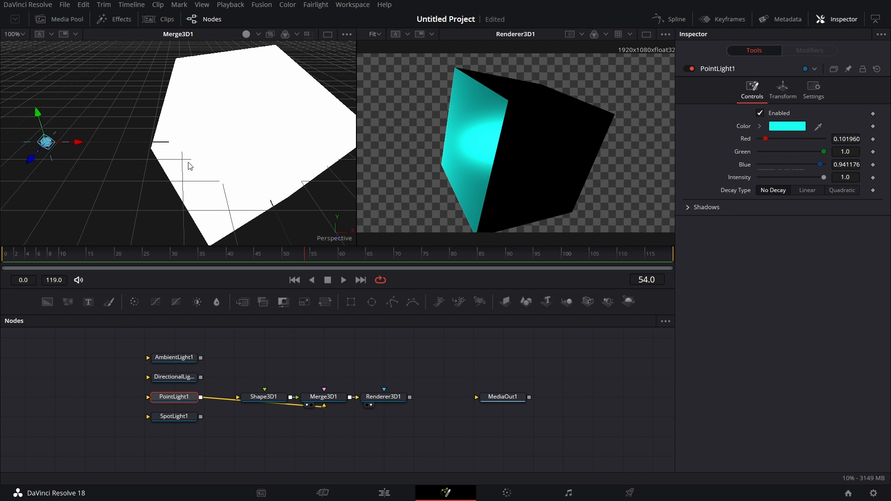
left_click(806, 191)
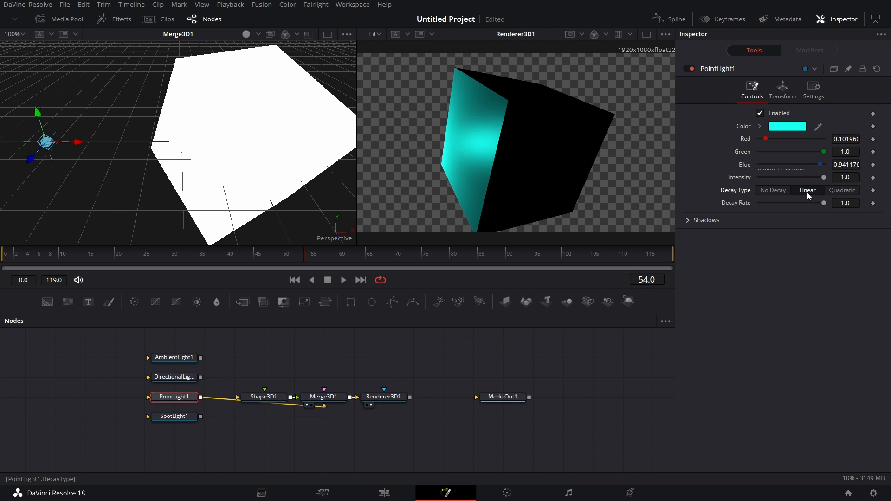
left_click(844, 191)
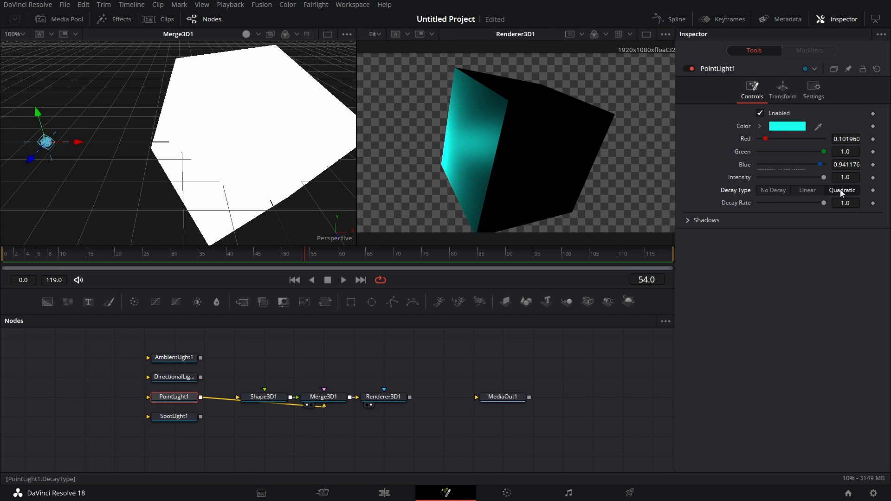
left_click(805, 191)
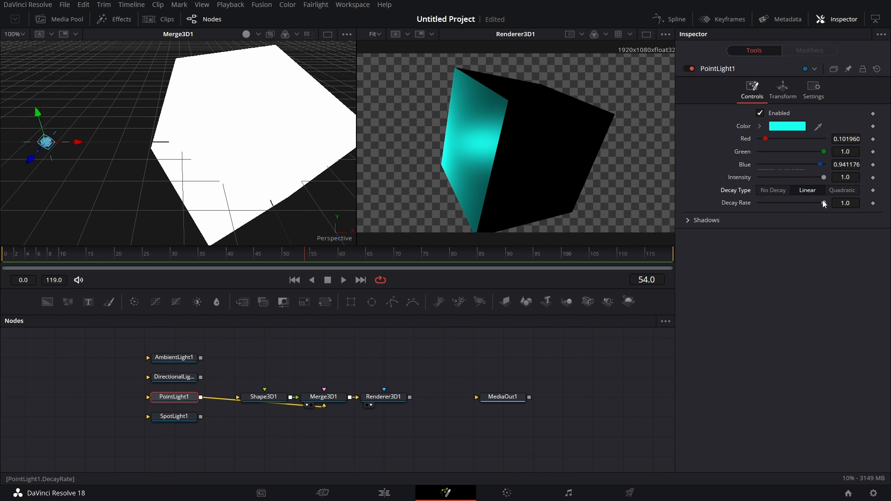
mouse_move(822, 203)
left_mouse_down()
mouse_move(781, 208)
mouse_move(826, 212)
left_mouse_up()
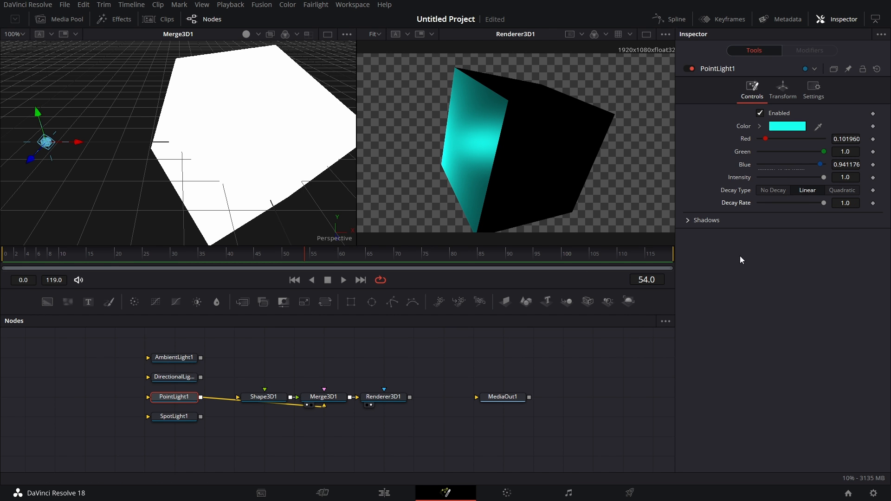
left_click(689, 220)
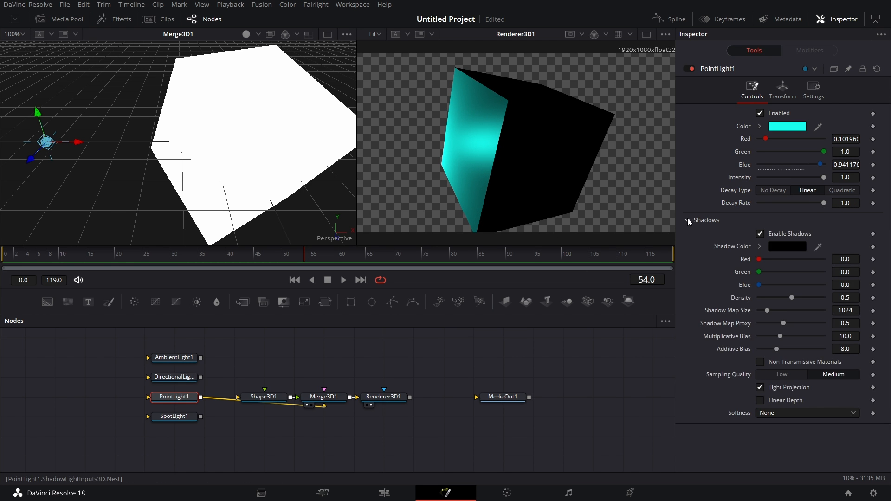
left_click(688, 221)
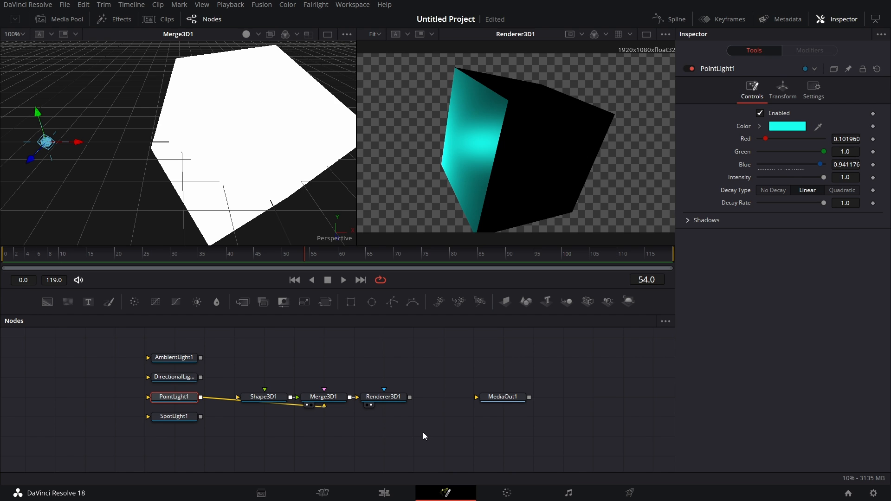
Step: Add an image plane to Merge3D behind the cube and scale it to about 3.898
left_click_drag(505, 300, 330, 404)
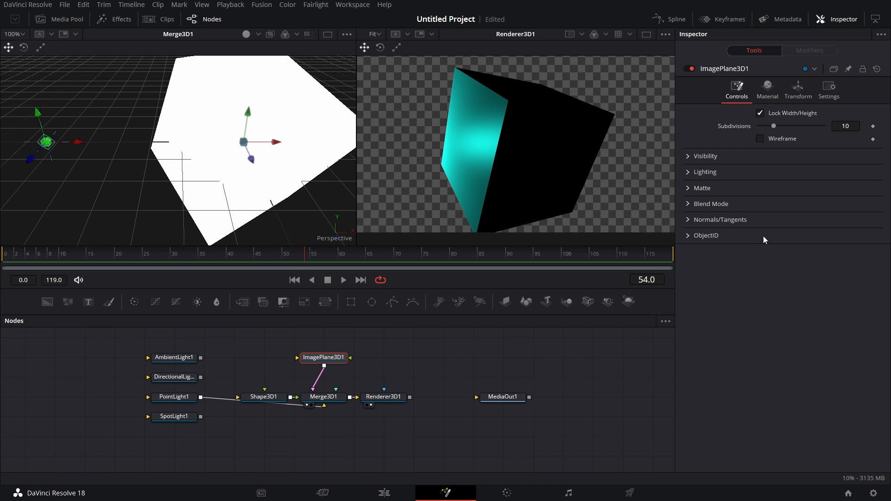
left_click(799, 88)
left_click_drag(772, 280, 809, 279)
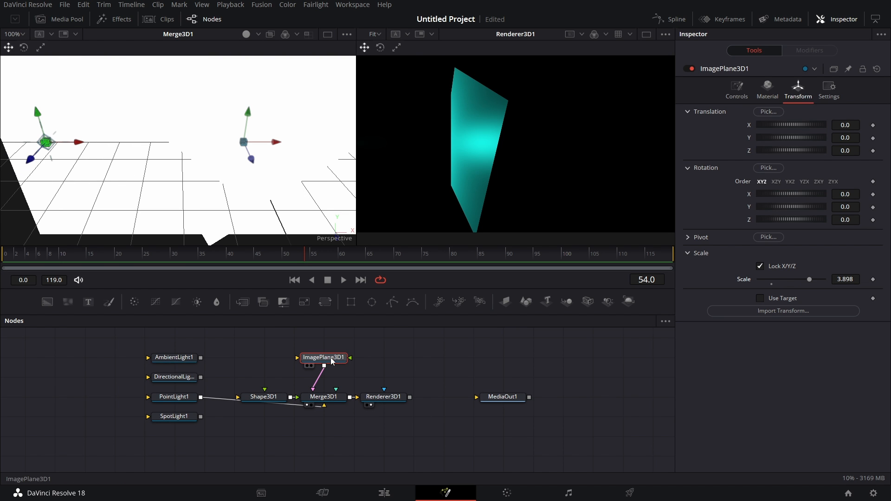
left_click(742, 86)
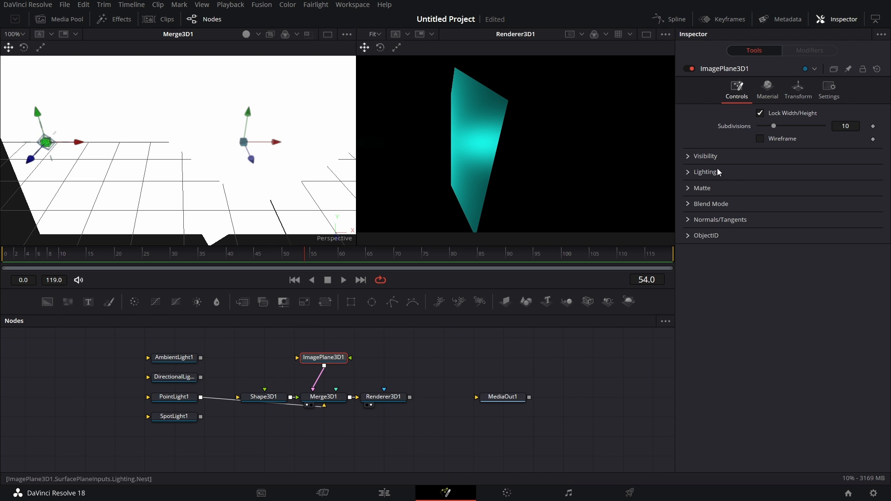
left_click(766, 87)
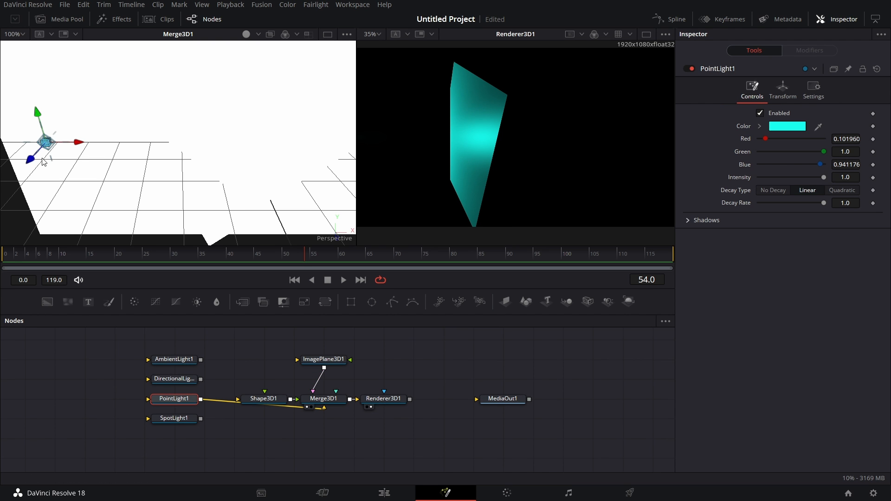
Step: Move the point light forward to about Z 0.837 and enable shadows in Renderer3D's lighting
left_click_drag(28, 163, 11, 242)
left_click_drag(513, 192, 499, 165)
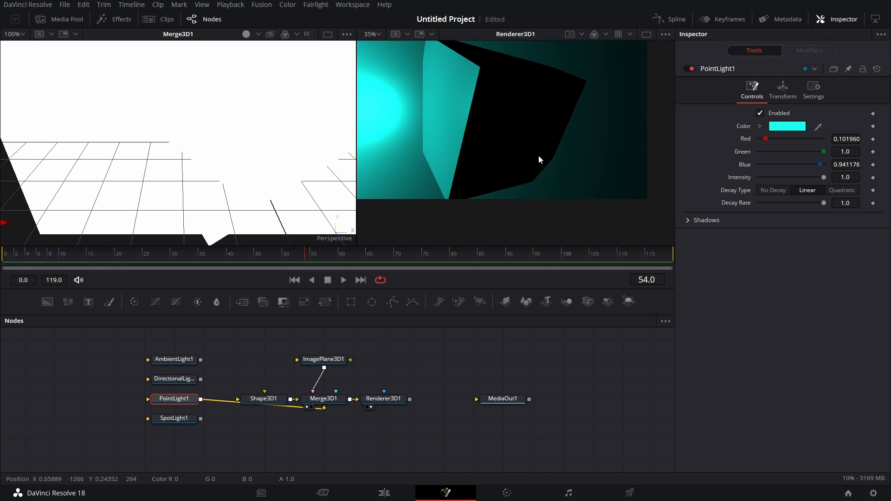
left_click(372, 398)
left_click(824, 235)
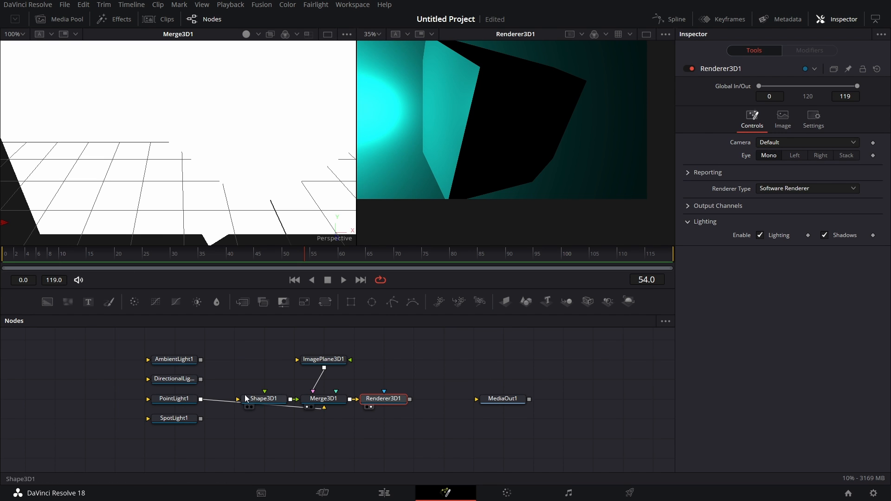
Step: Move the point light to about X 0.435 and review its shadow settings
left_click(181, 399)
left_click(783, 90)
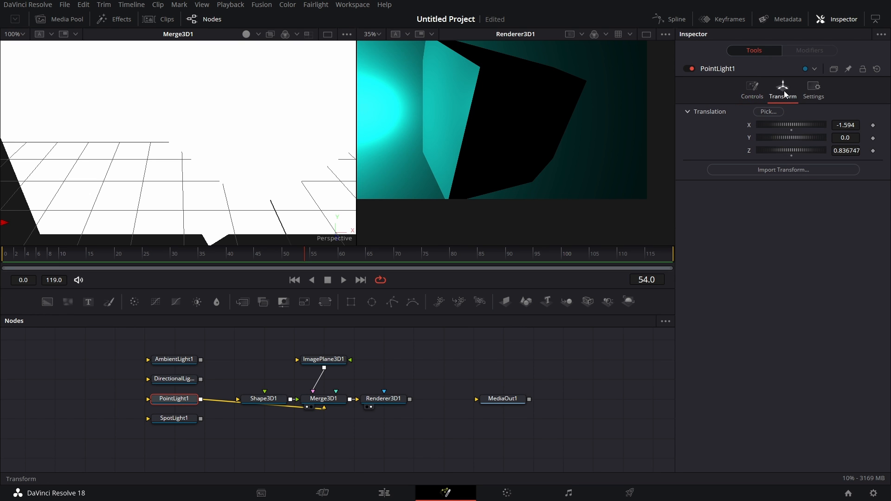
left_click_drag(784, 125, 819, 126)
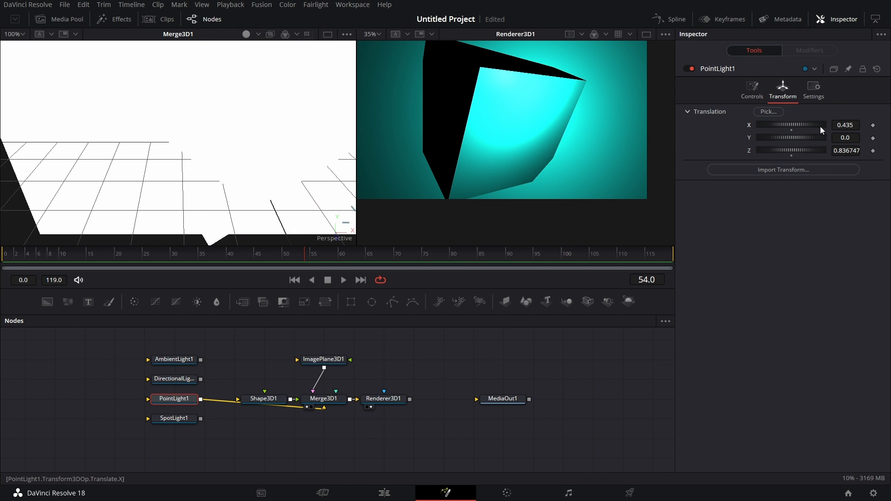
left_click(751, 90)
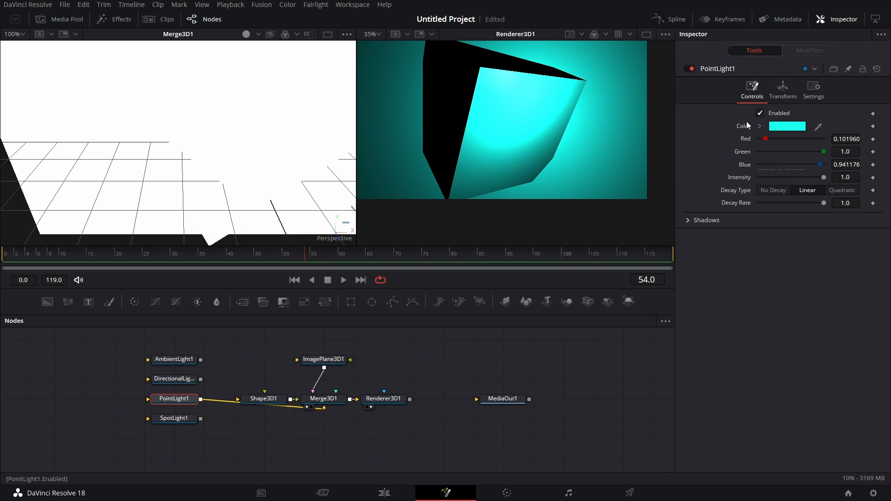
left_click(688, 220)
left_click(688, 220)
Step: Disconnect the point light from Merge3D and connect the spot light in its place
left_click(294, 406)
key("Delete")
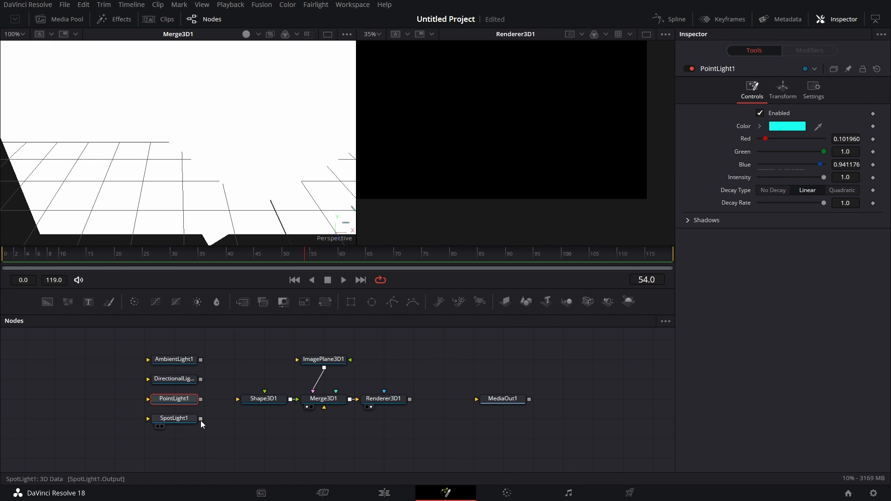
left_click_drag(200, 419, 321, 433)
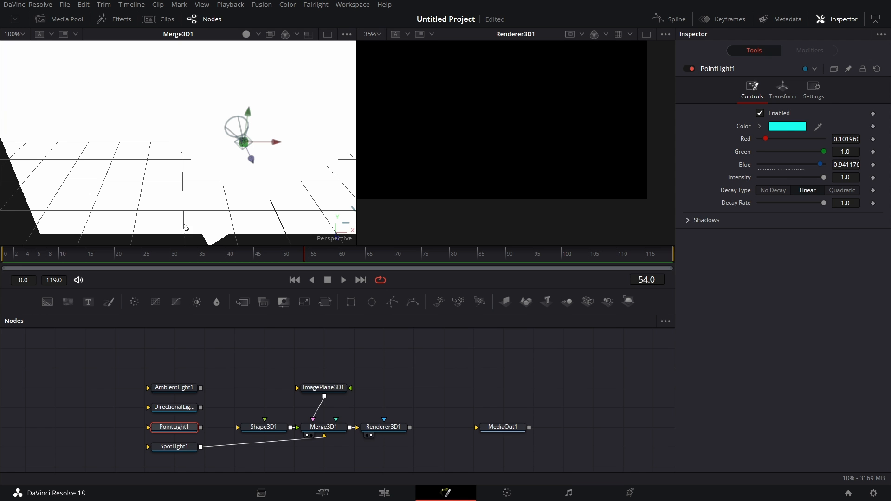
Step: Set the spot light's cone angle to 90 and move it forward to about Z 1.01
left_click(23, 34)
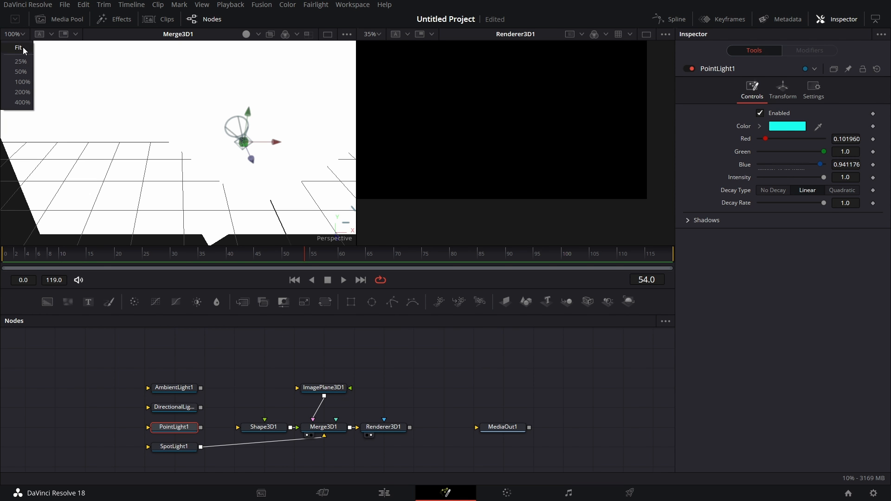
left_click(21, 72)
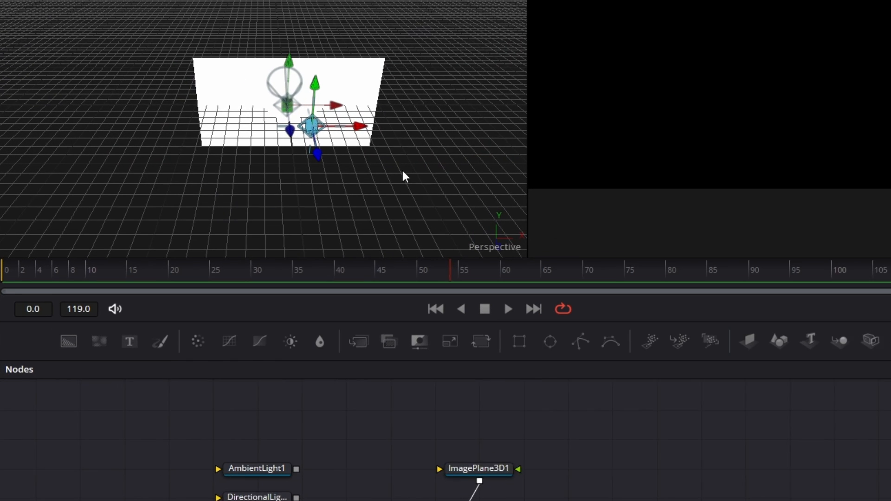
left_click_drag(337, 153, 328, 99)
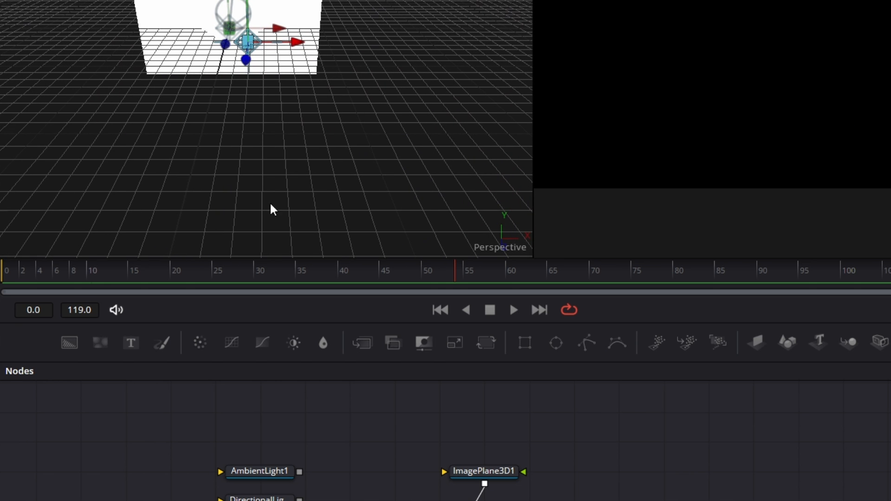
left_click_drag(232, 15, 221, 108)
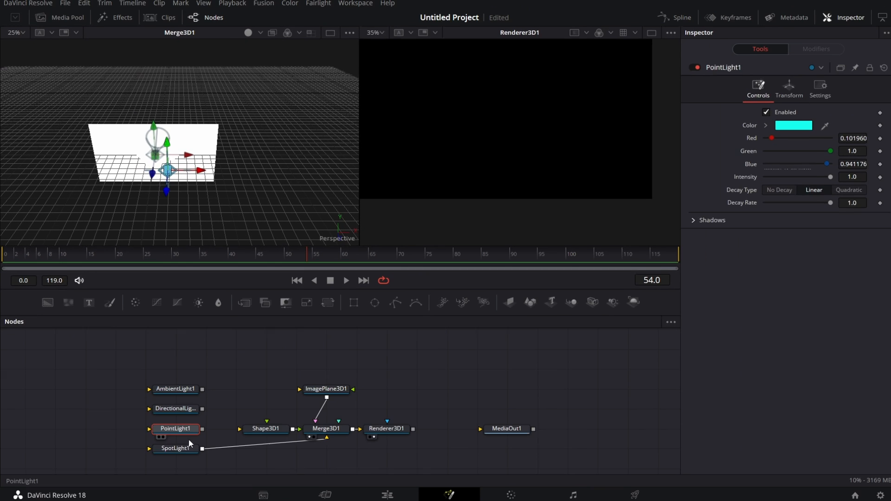
left_click(186, 449)
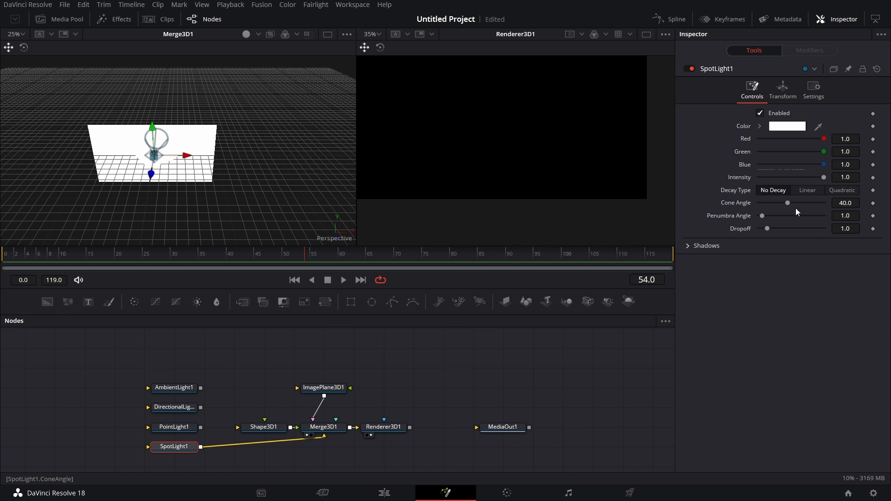
left_click_drag(787, 202, 850, 201)
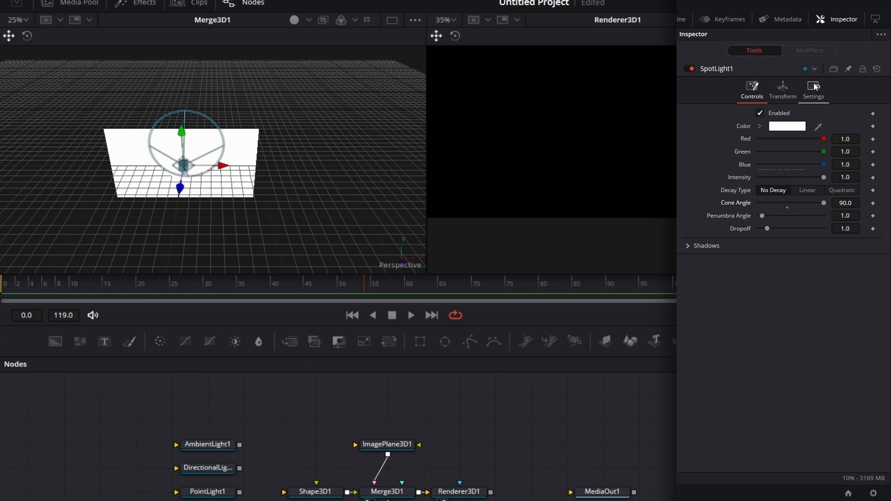
left_click(784, 90)
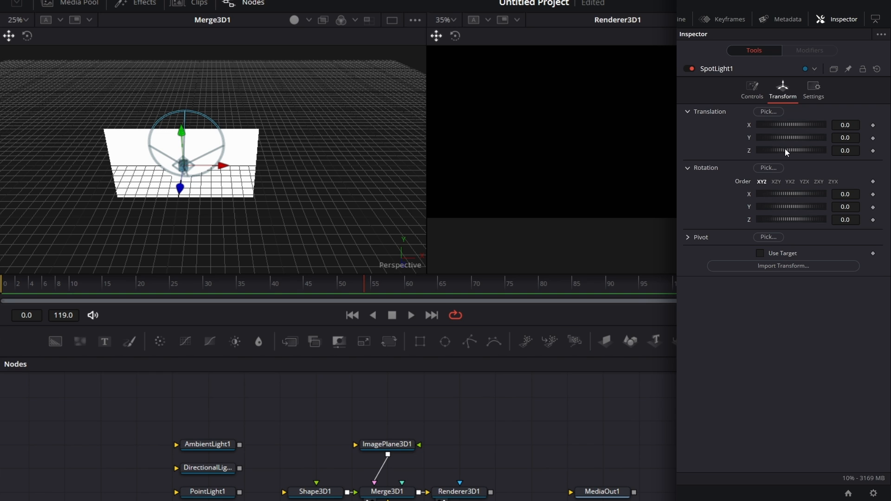
left_click_drag(783, 152, 782, 152)
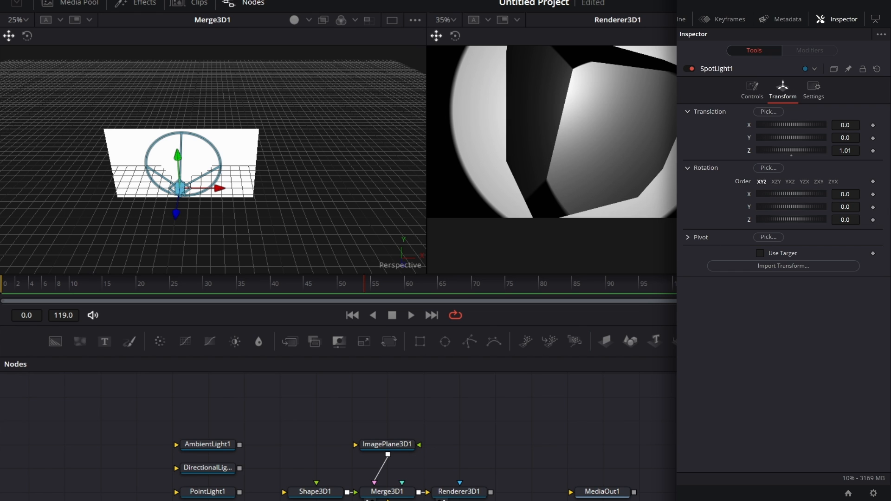
Step: Set the spot light's penumbra angle to about 16.22 and dropoff to about 2.56, and expand its shadow settings
left_click(752, 91)
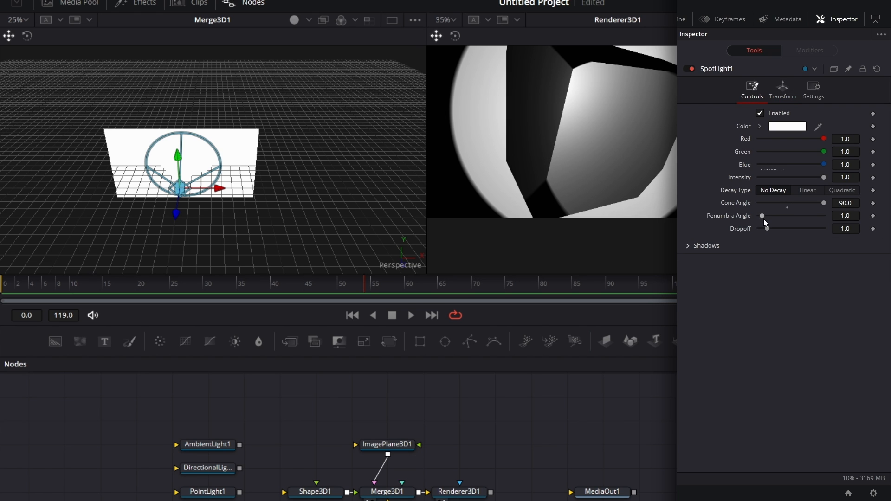
left_click_drag(762, 215, 779, 227)
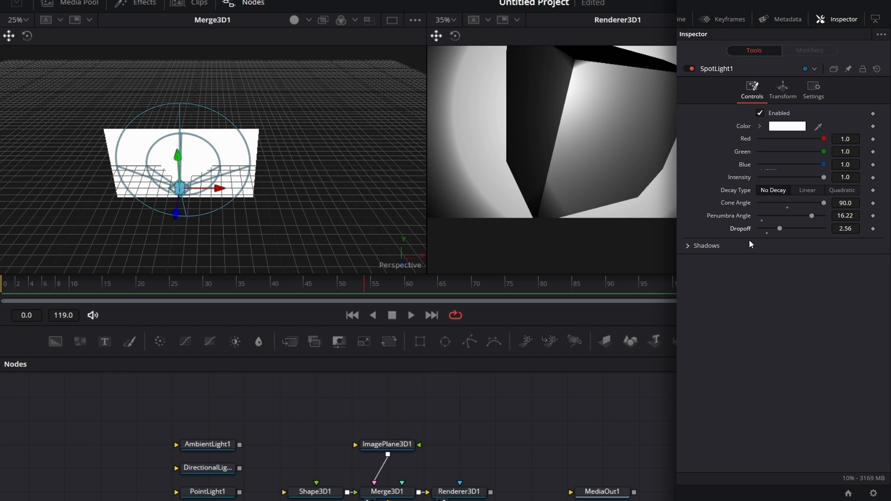
left_click(688, 245)
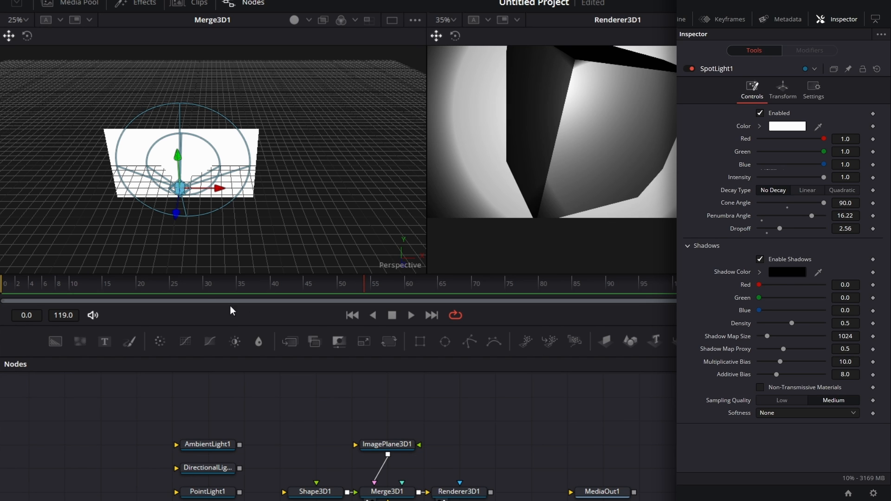
Step: Lower the spot light to about Y -1.002 and rotate it to about 16.2 degrees around X
mouse_move(218, 191)
left_mouse_down()
mouse_move(236, 190)
mouse_move(201, 186)
mouse_move(215, 185)
left_mouse_up()
left_click_drag(172, 154, 176, 187)
left_click(27, 35)
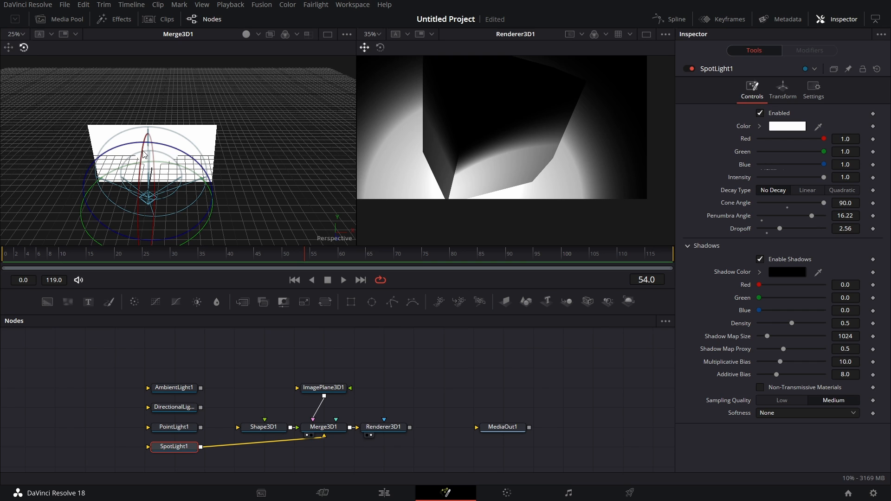
left_click_drag(145, 154, 141, 168)
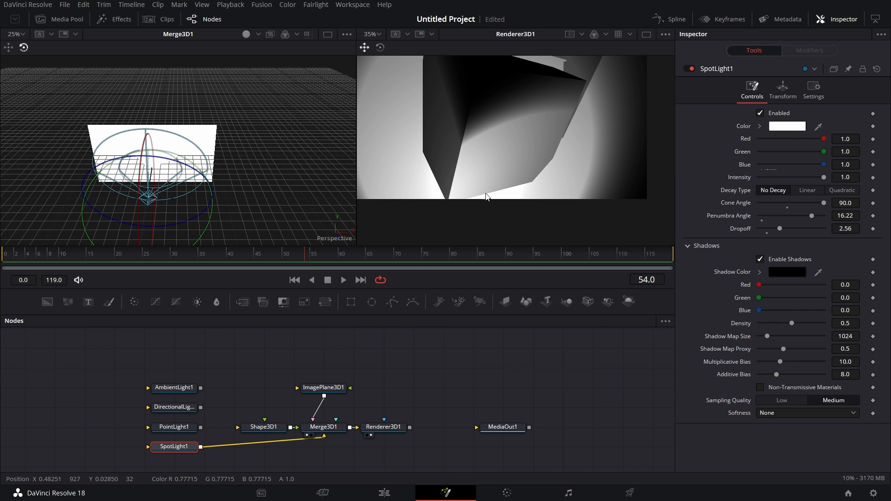
left_click_drag(559, 144, 554, 199)
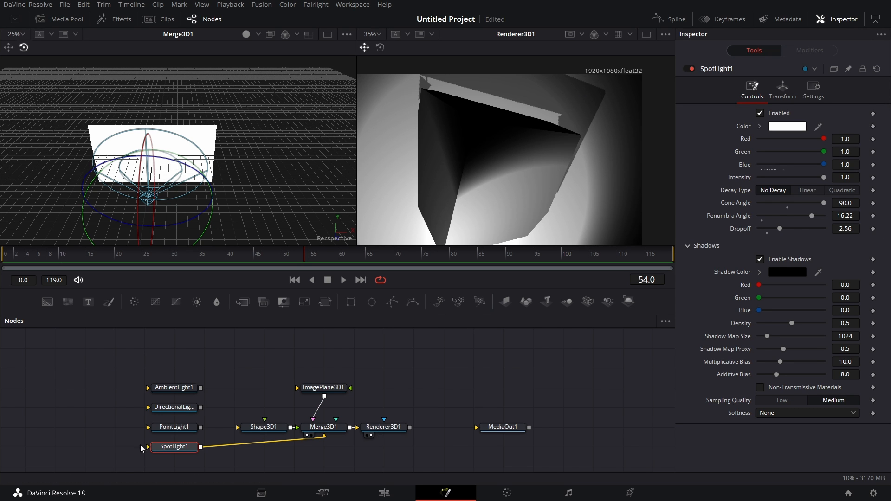
Step: Check the renderer type on Renderer3D1 and set the spot light's shadow softness to Variable Fast
left_click(392, 430)
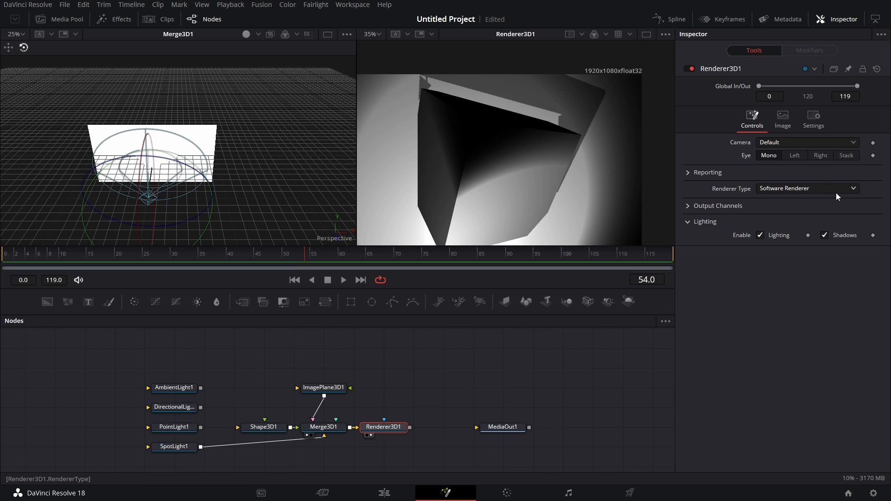
left_click(188, 446)
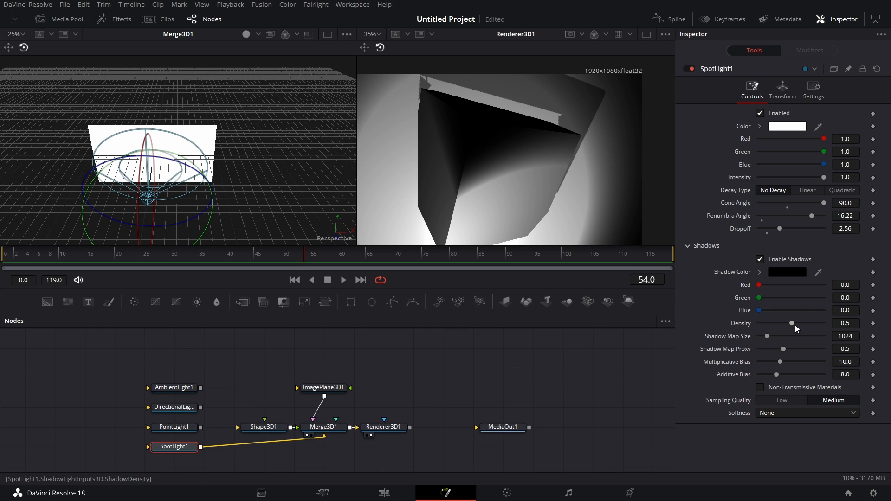
mouse_move(790, 323)
left_mouse_down()
mouse_move(845, 324)
mouse_move(789, 327)
left_mouse_up()
left_click(798, 414)
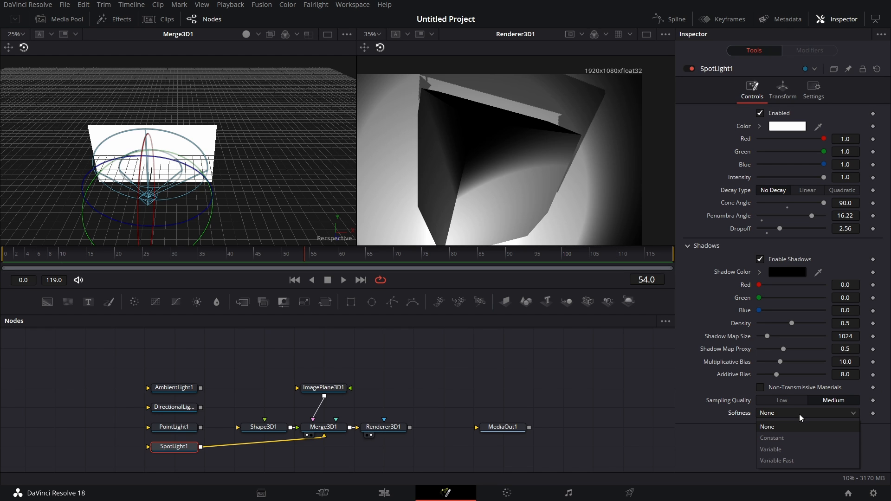
left_click(787, 461)
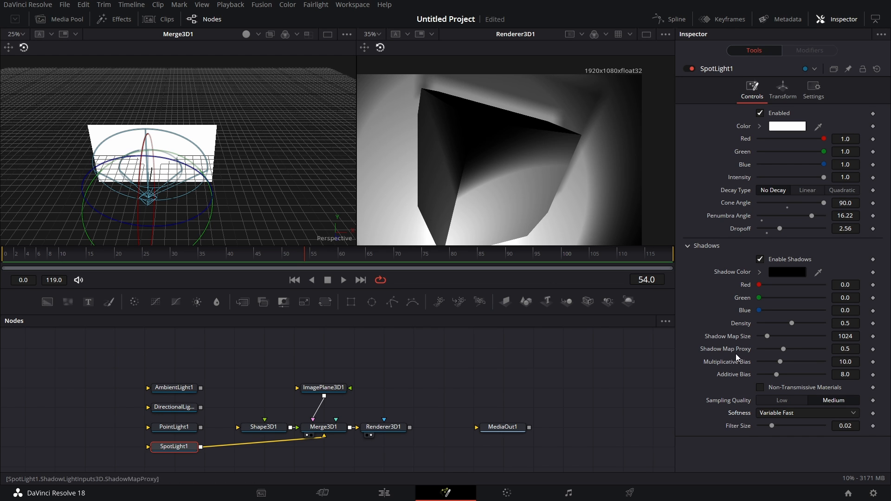
Step: Try the Variable and Constant shadow softness on the spot light and switch back to Variable Fast
left_click(801, 414)
left_click(788, 449)
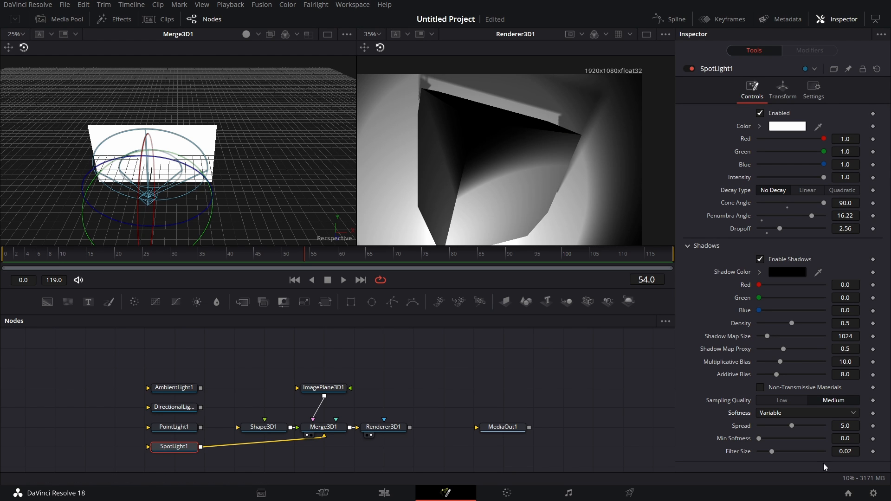
left_click(796, 411)
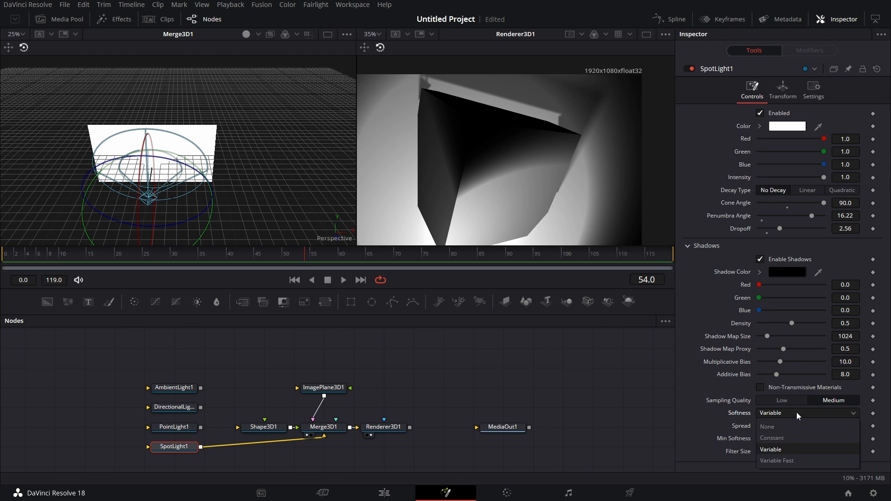
left_click(792, 439)
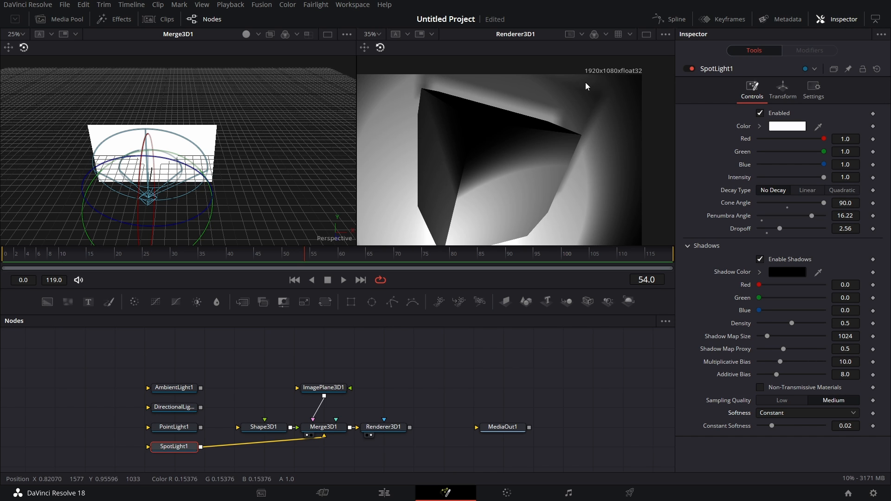
left_click(806, 412)
left_click(800, 462)
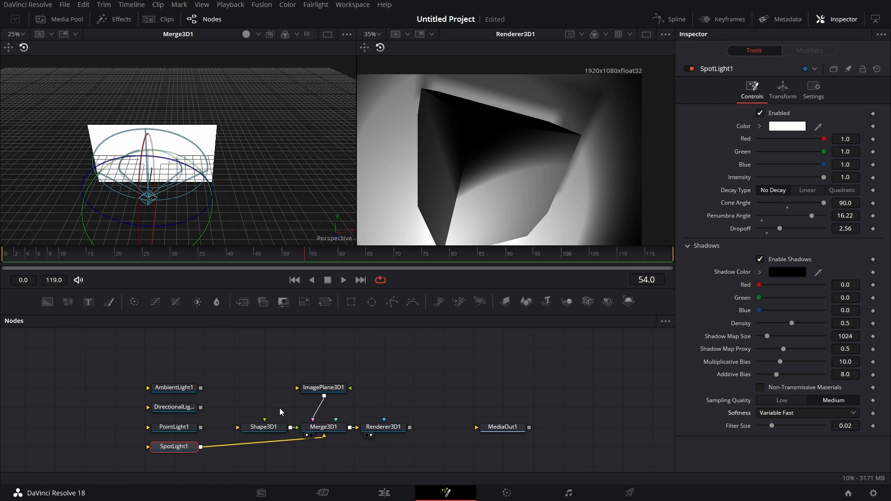
Step: Move the spot light sideways to about X -0.221 and expand its pivot settings
left_click(782, 89)
mouse_move(780, 138)
left_mouse_down()
mouse_move(789, 139)
mouse_move(778, 138)
mouse_move(789, 124)
mouse_move(807, 124)
mouse_move(782, 123)
left_mouse_up()
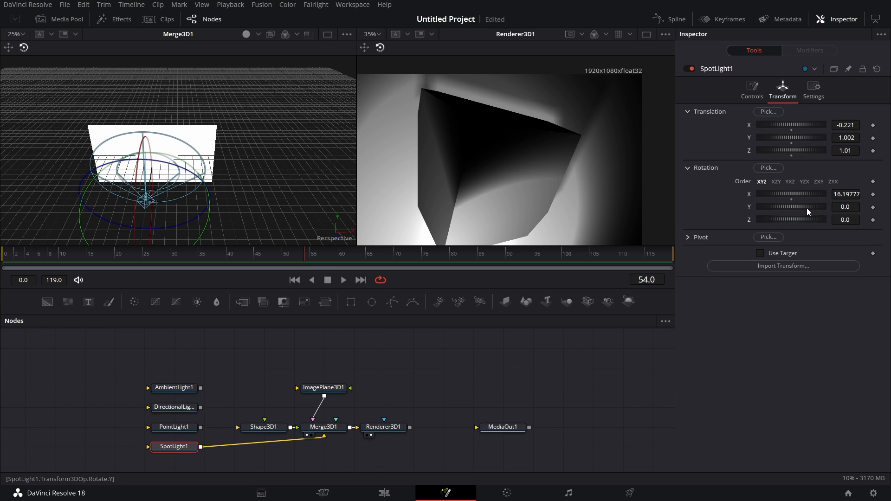
left_click(688, 239)
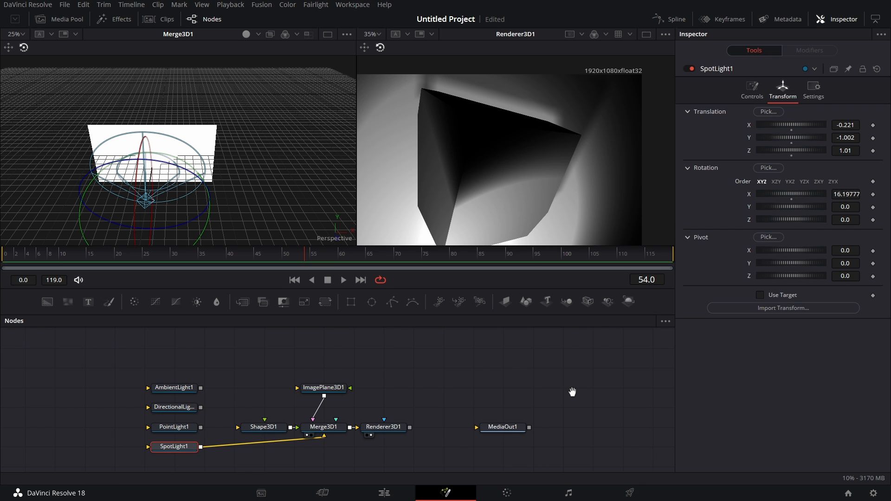
left_click_drag(572, 392, 567, 391)
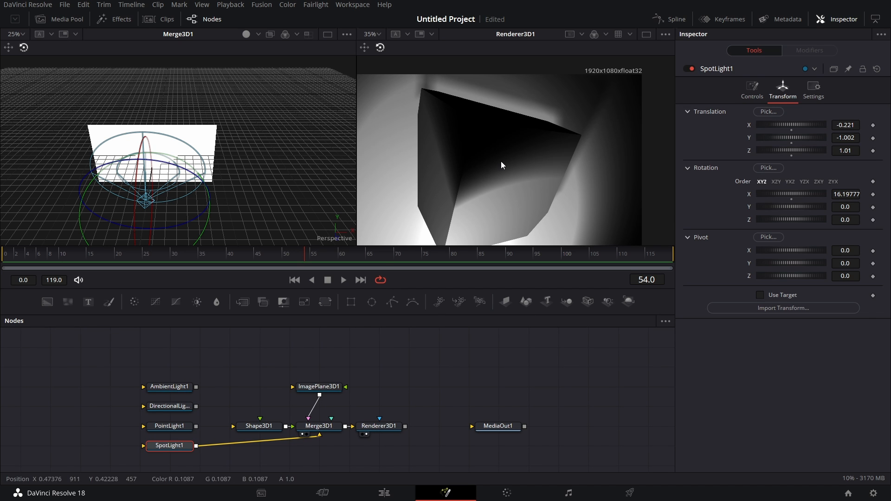
Step: Disconnect Shape3D1 from Merge3D1, connect a new Text3D node in its place and enter the text RESOLVE
left_click(259, 426)
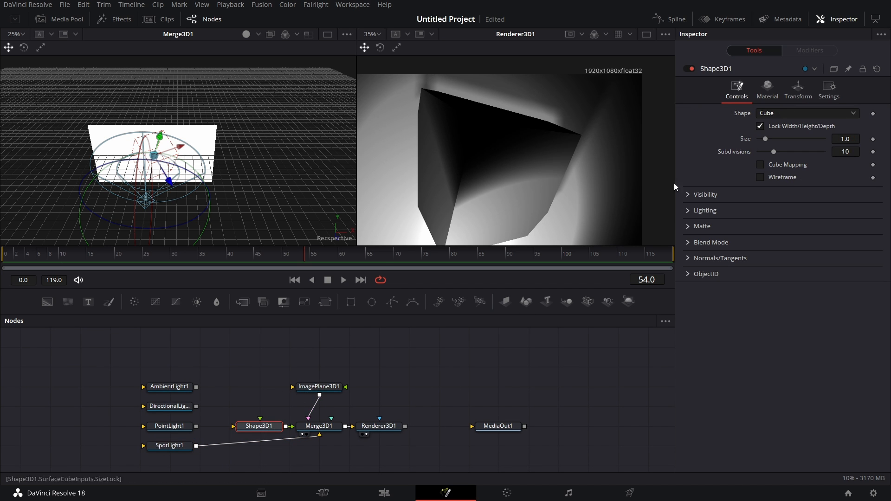
left_click_drag(271, 427, 293, 426)
left_click_drag(546, 301, 326, 416)
left_click(783, 149)
type("RESOLVE")
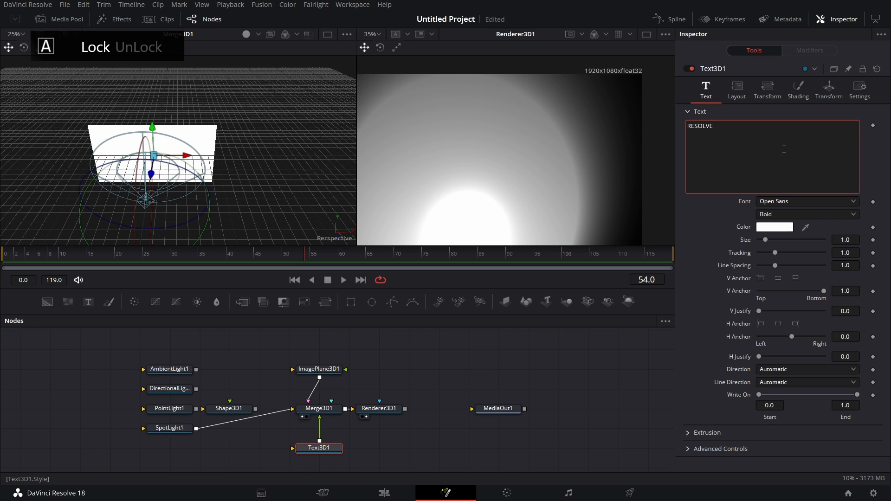
Step: Give the 3D text an extrusion depth of 0.2 and a size of about 0.78
left_click_drag(764, 240, 785, 241)
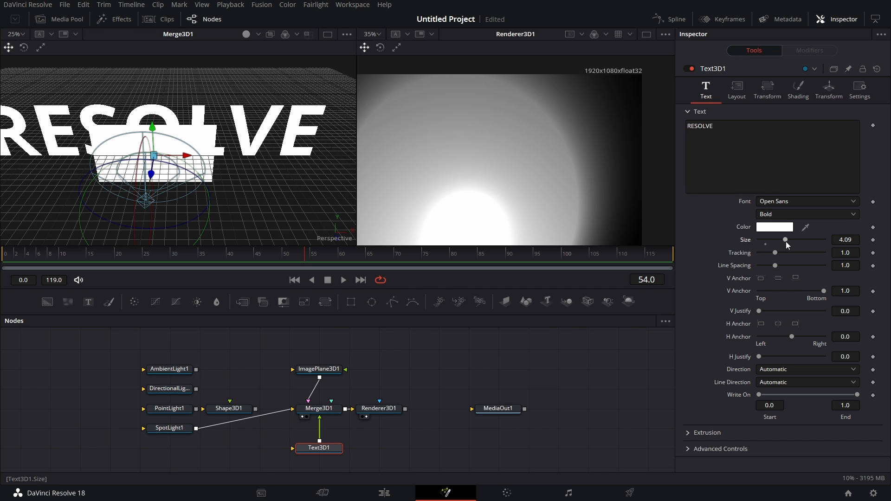
left_click(687, 435)
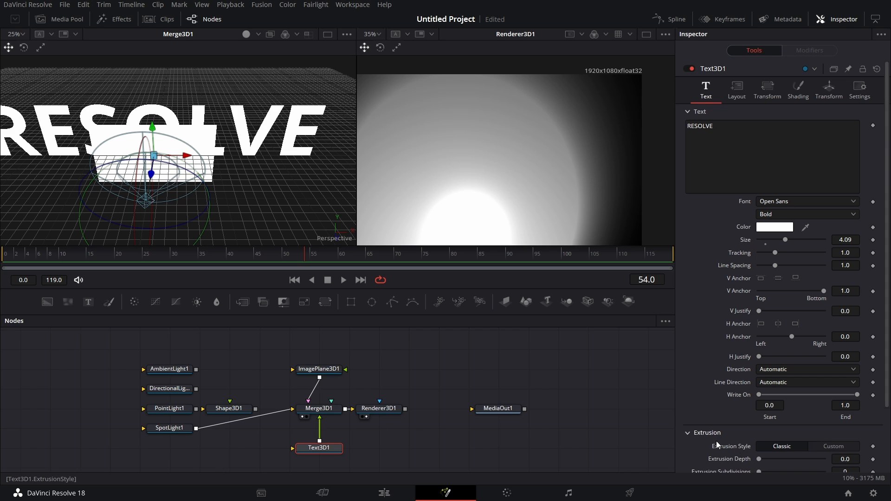
left_click(858, 460)
key("Tab")
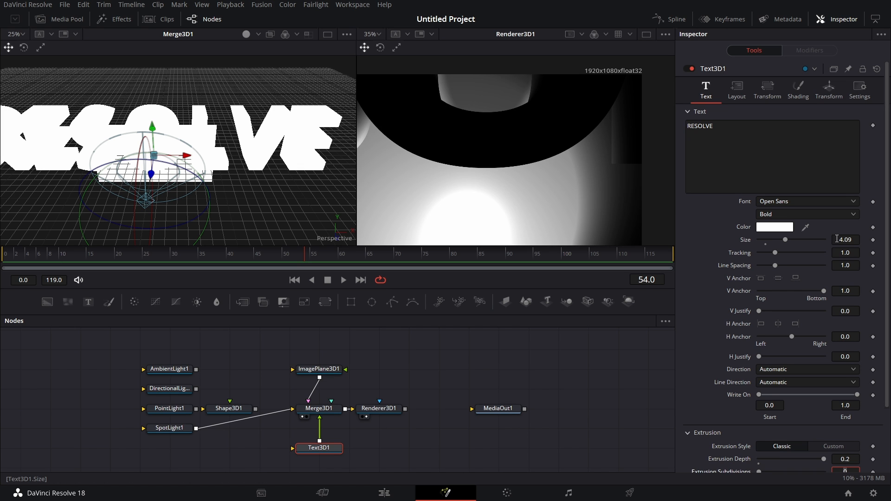
left_click_drag(851, 239, 696, 239)
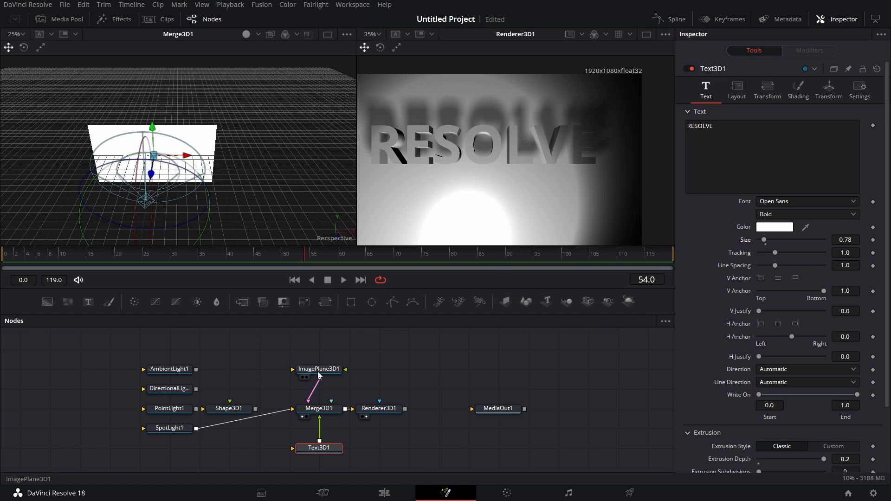
Step: Move the spot light to about X -0.631 and pick its pivot from the rendered image, about 0.372 on each axis
left_click(160, 427)
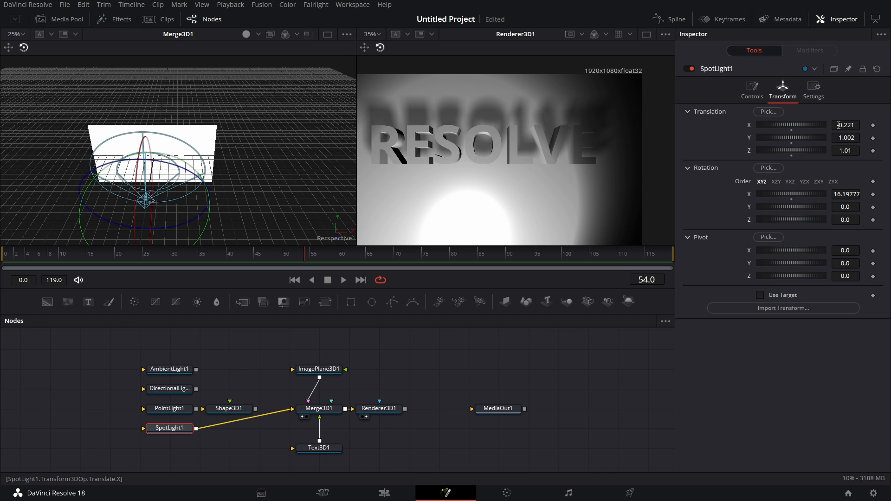
left_click_drag(841, 125, 802, 125)
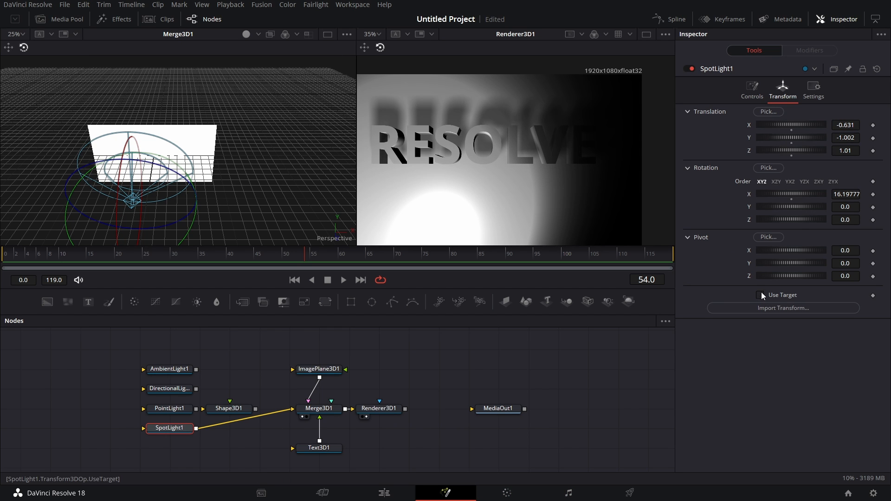
left_click(769, 237)
left_click_drag(524, 179, 487, 144)
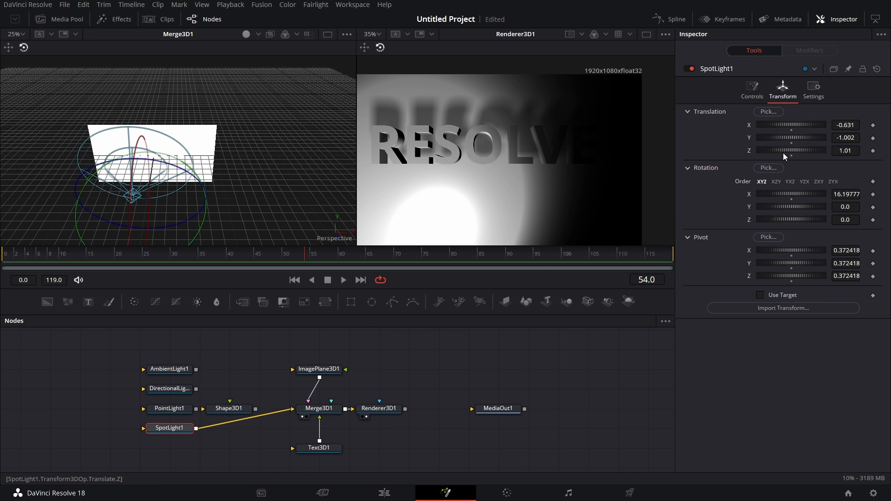
Step: Enable the spot light's target at 0, 0, 0 and move the light to about X 2.151
mouse_move(783, 124)
left_mouse_down()
mouse_move(810, 121)
mouse_move(778, 121)
mouse_move(786, 121)
left_mouse_up()
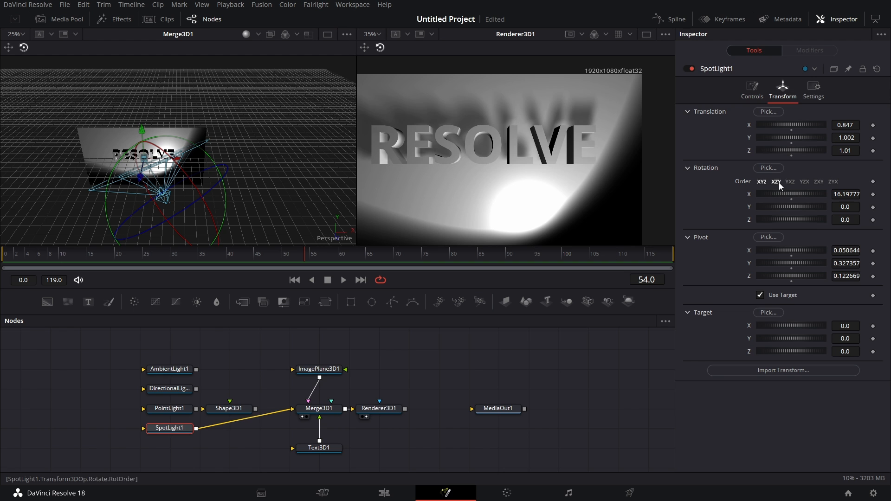
left_click_drag(790, 126, 808, 121)
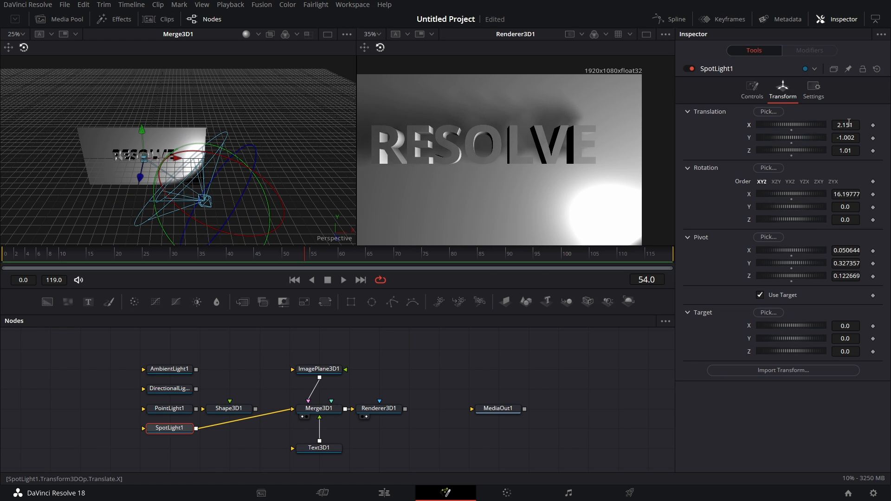
Step: Keyframe the spot light's X position at 2.151 on frame 0 and about -0.268 on frame 30
key("Home")
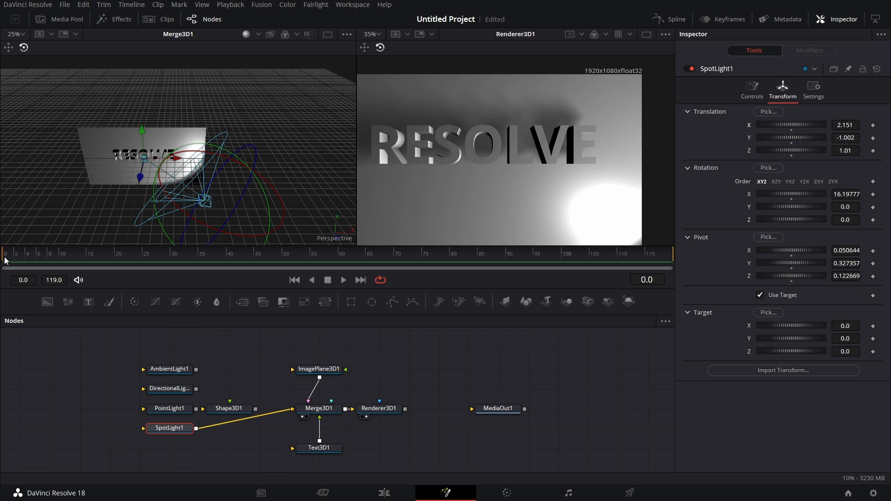
left_click(873, 126)
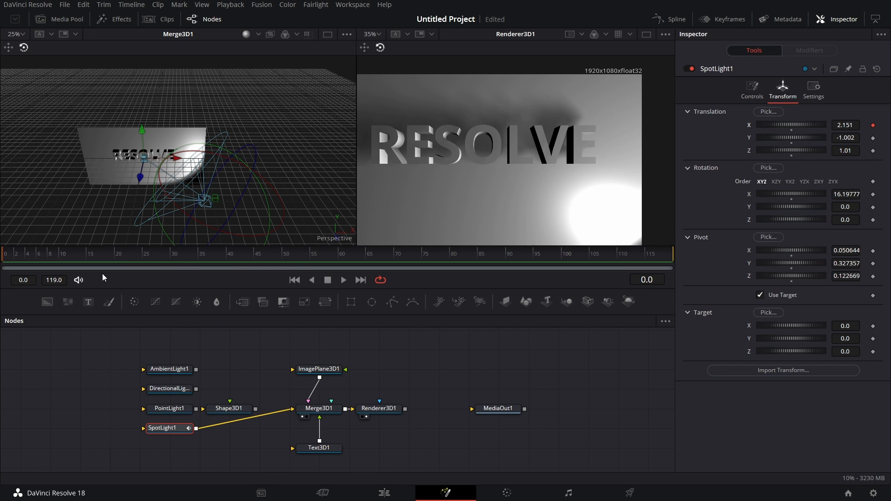
left_click(170, 257)
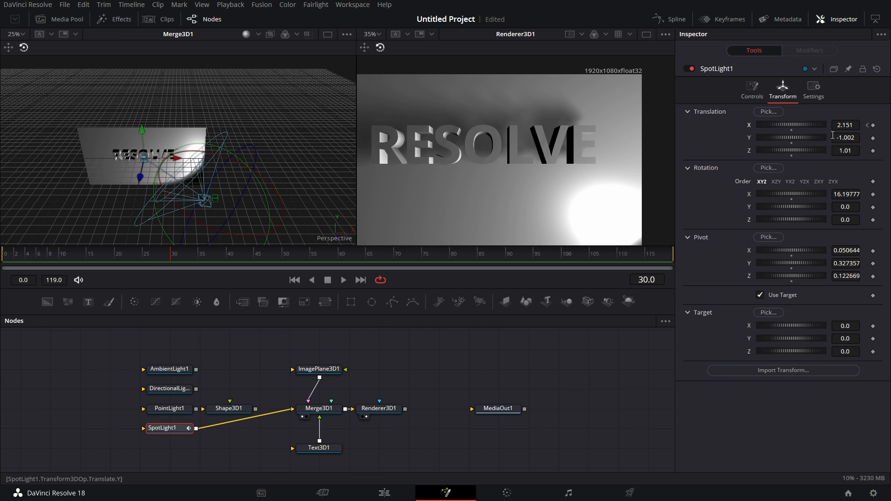
left_click_drag(841, 127, 346, 145)
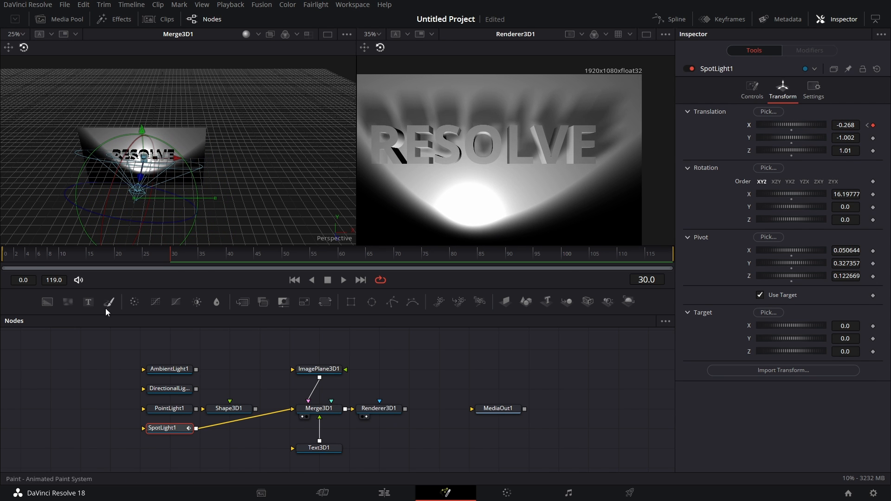
Step: Play the spot light animation from frame 0 and stop it after the second keyframe
left_click(7, 257)
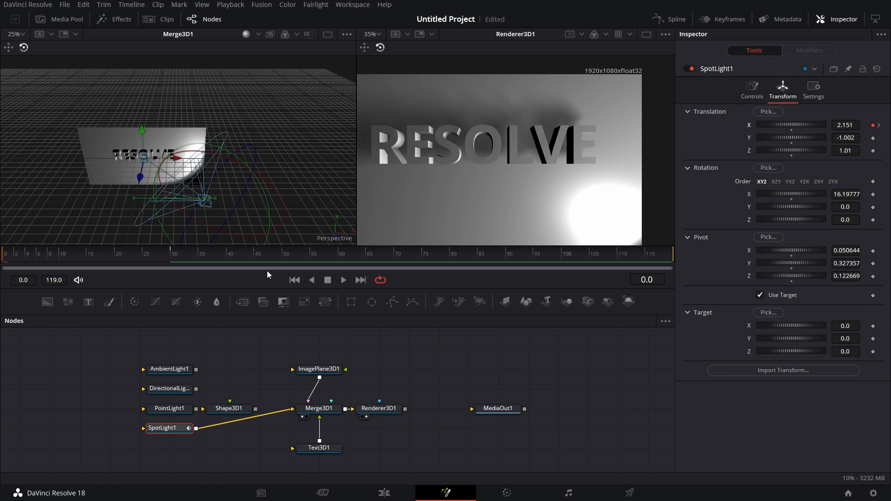
left_click(344, 280)
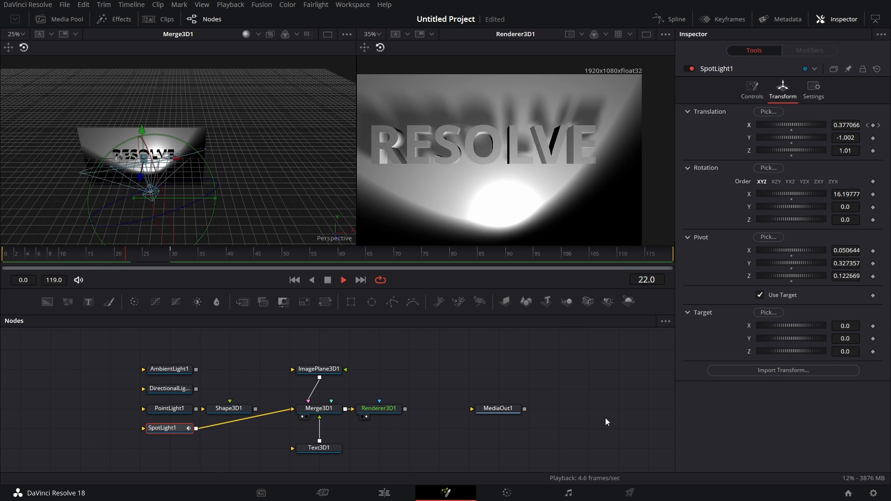
left_click(328, 280)
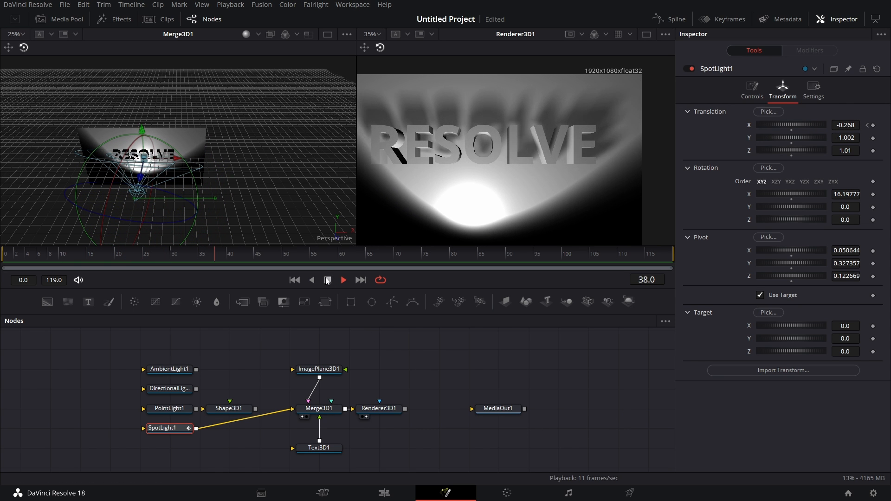